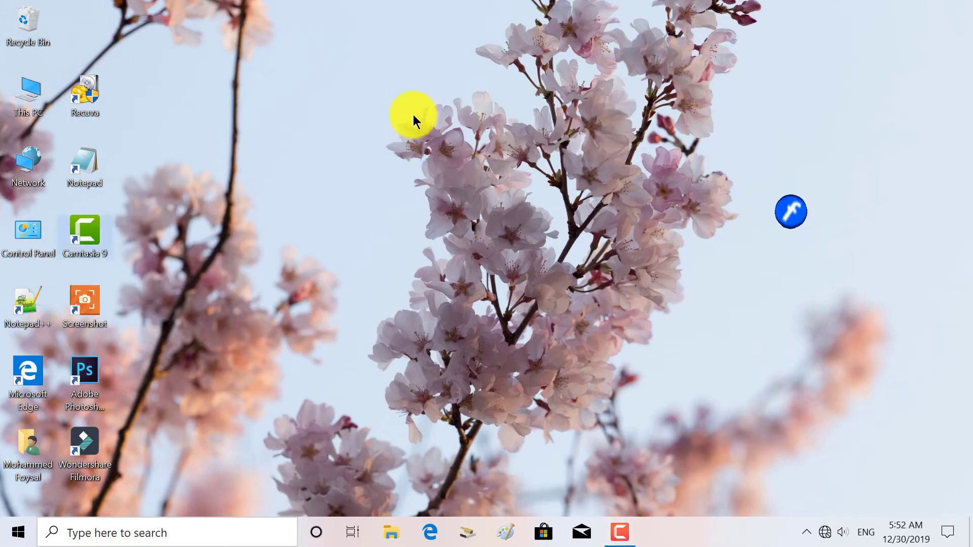
Step: Refresh the desktop from its right-click menu
right_click(412, 115)
click(441, 157)
right_click(423, 125)
click(442, 173)
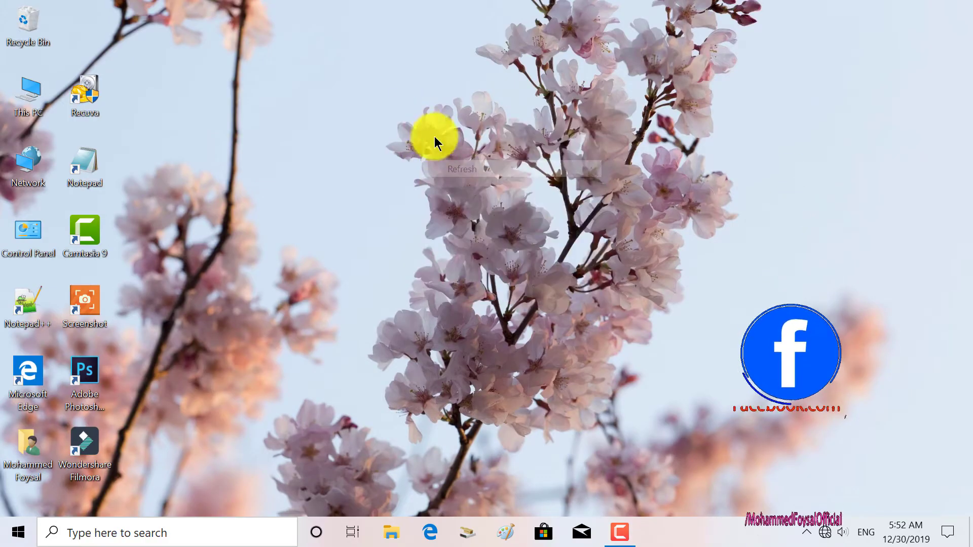
right_click(425, 126)
click(451, 168)
Step: Launch Adobe After Effects CC 2015 from the Start Menu's expanded Recently added list
click(10, 538)
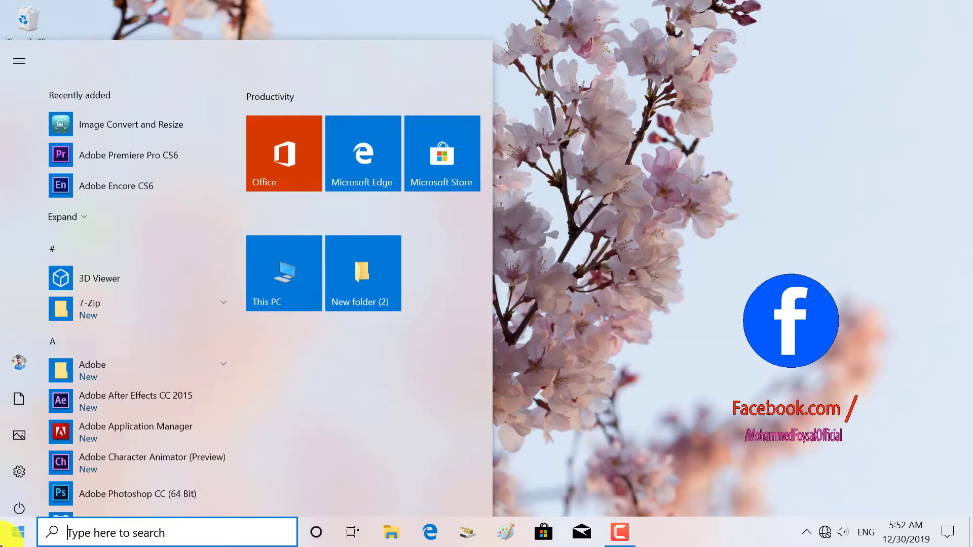
click(102, 160)
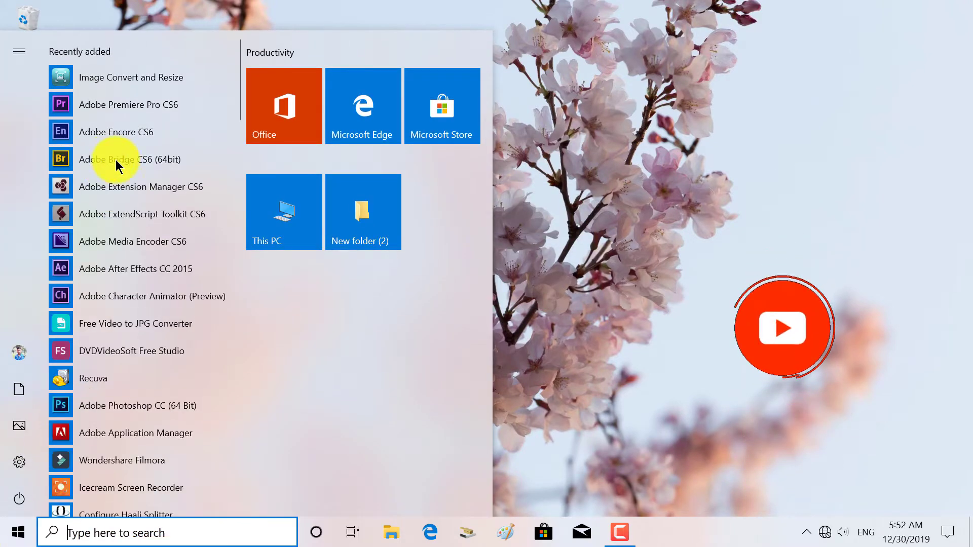
scroll(127, 190, down, 3)
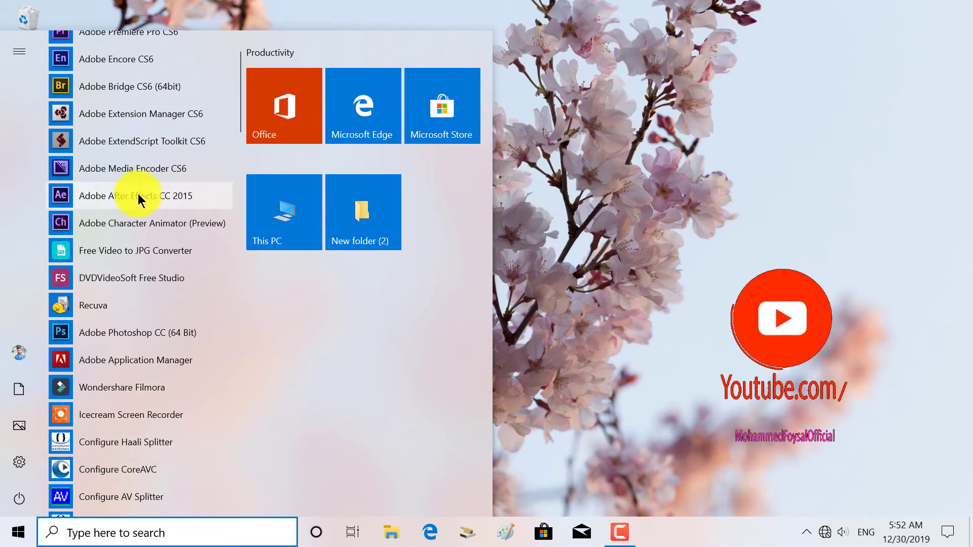
click(114, 198)
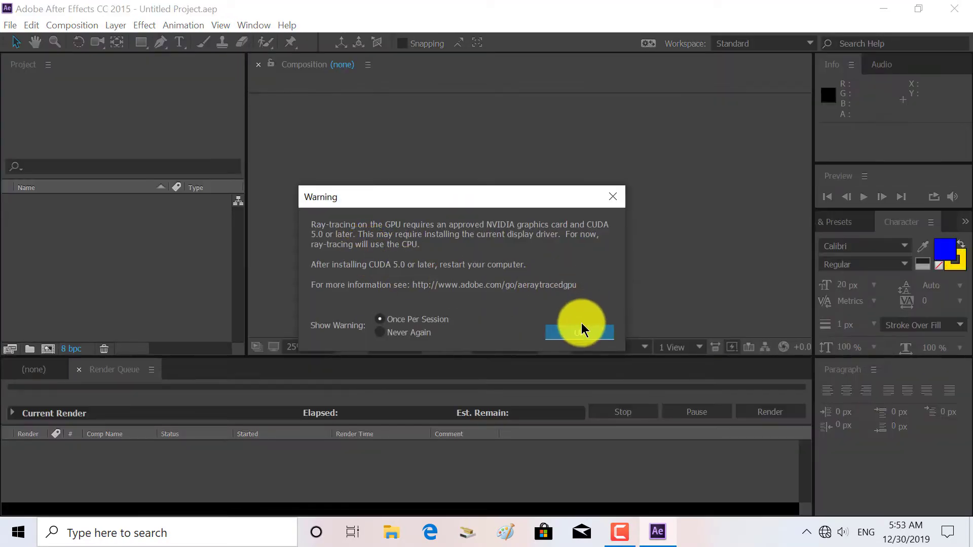
Step: Dismiss the GPU ray-tracing and QuickTime warnings with OK, then close the Welcome screen
click(575, 330)
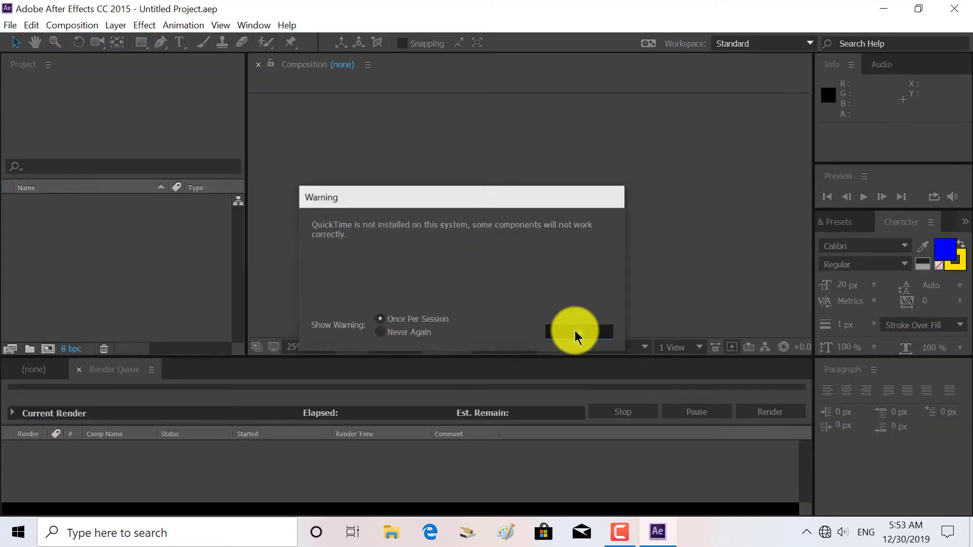
click(575, 330)
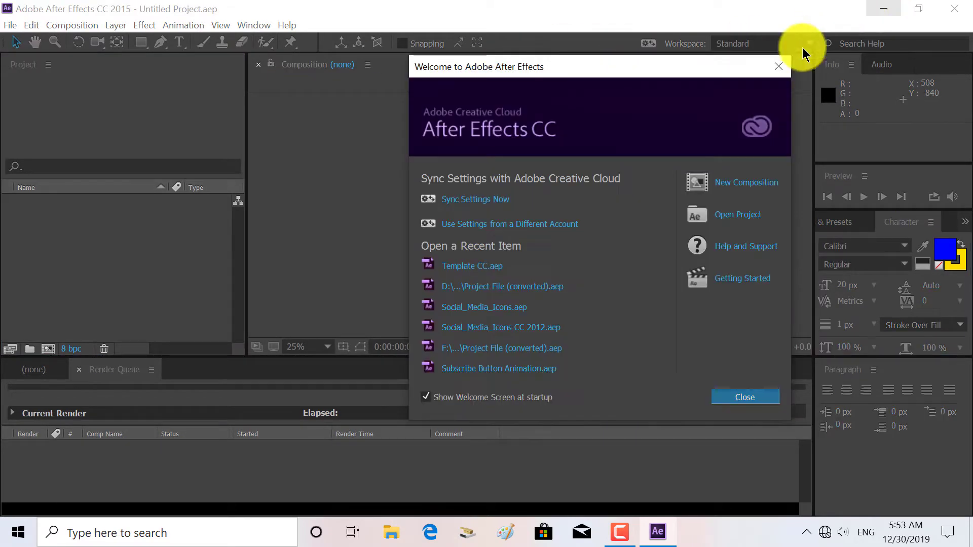
click(745, 397)
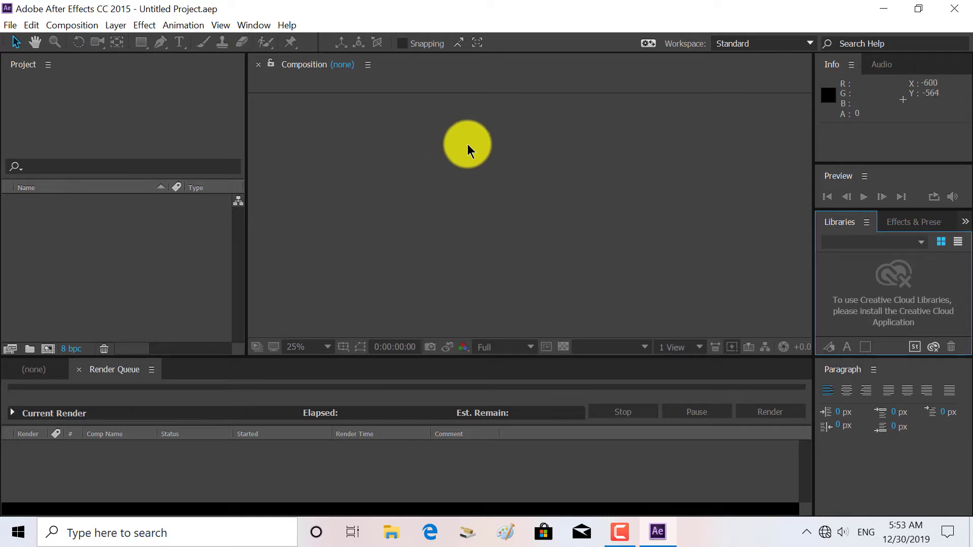
Step: Minimize After Effects, move the Trial dialog aside, and try License This Software before going back
click(878, 15)
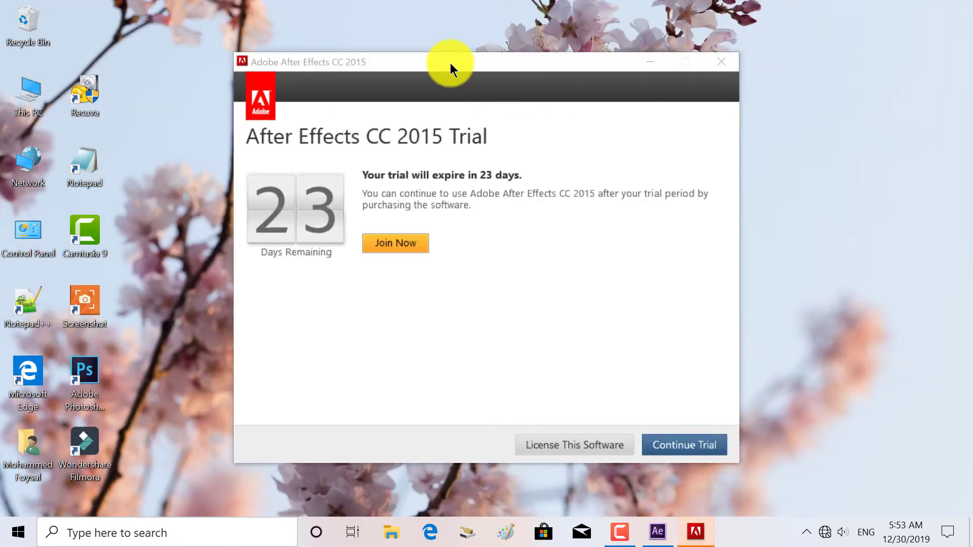
drag(450, 62, 622, 37)
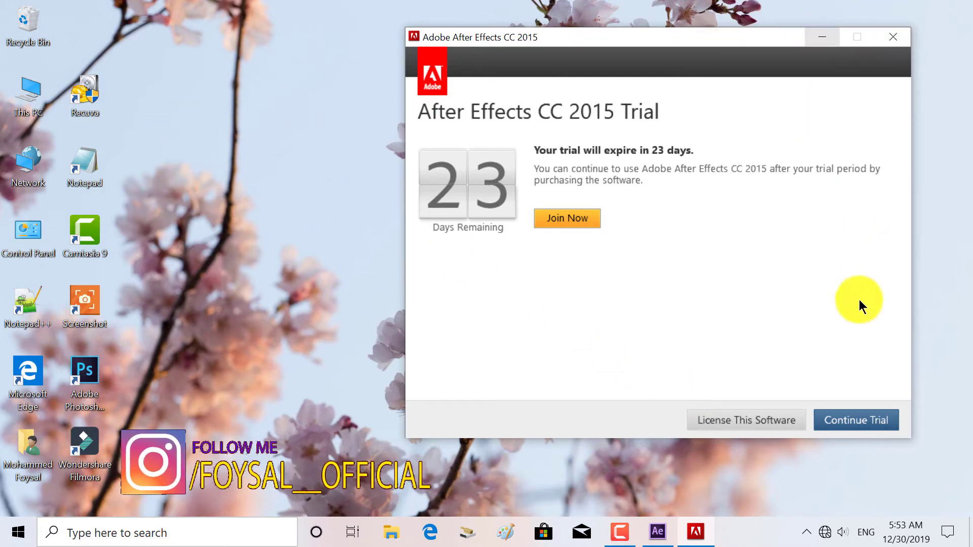
click(730, 421)
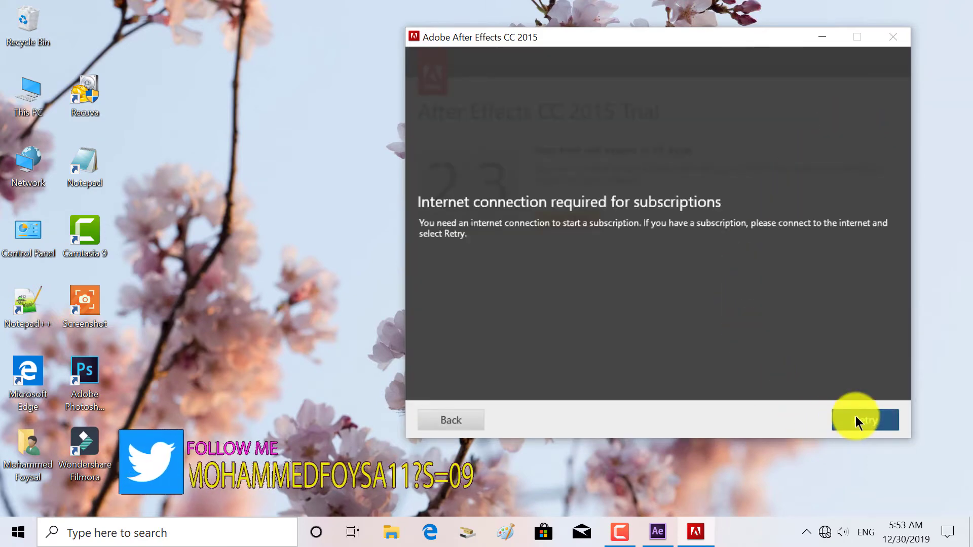
click(856, 418)
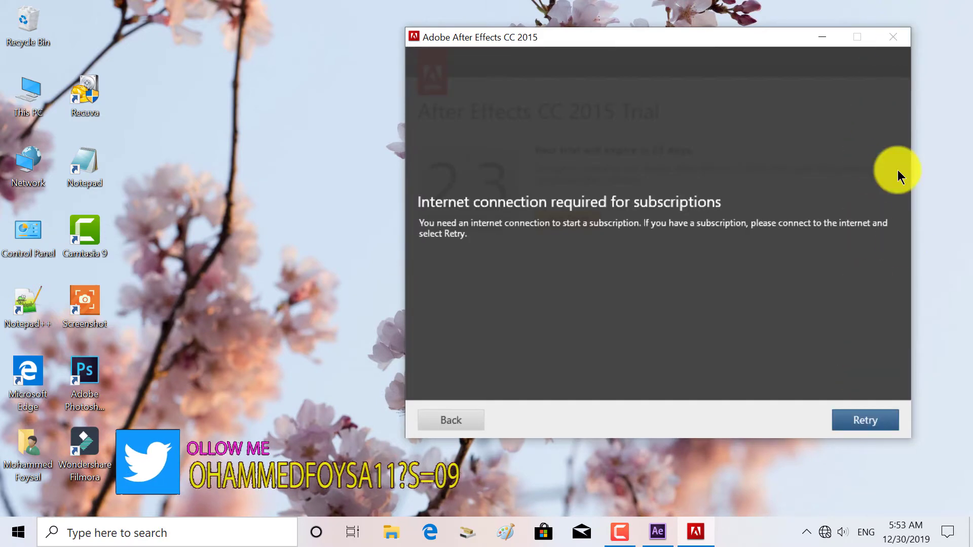
click(448, 421)
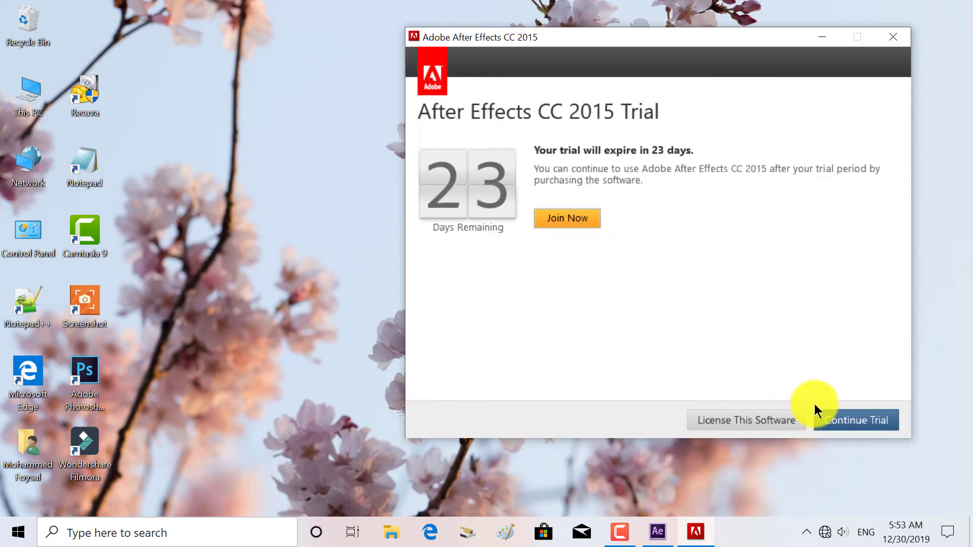
Step: Continue the trial, refresh the desktop, then restore and close After Effects
click(841, 420)
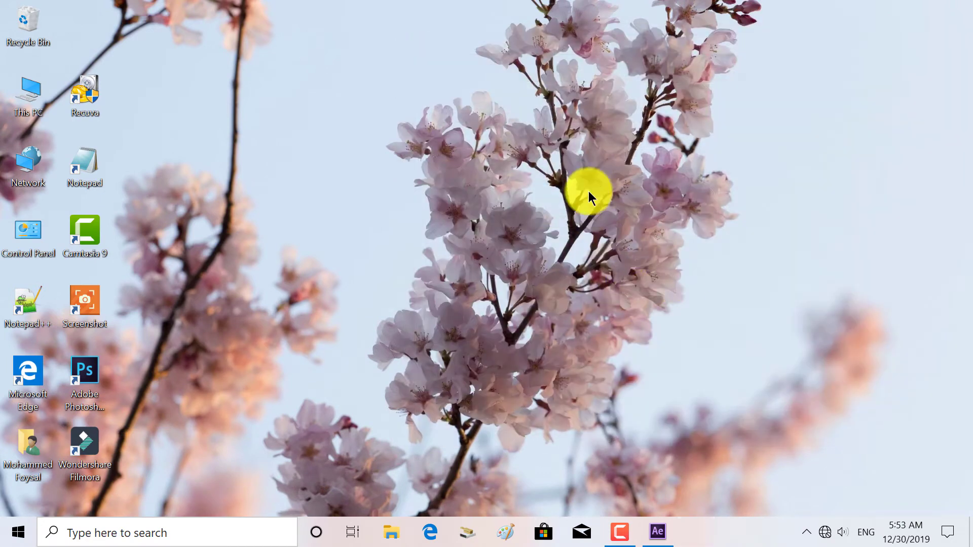
right_click(477, 124)
click(501, 171)
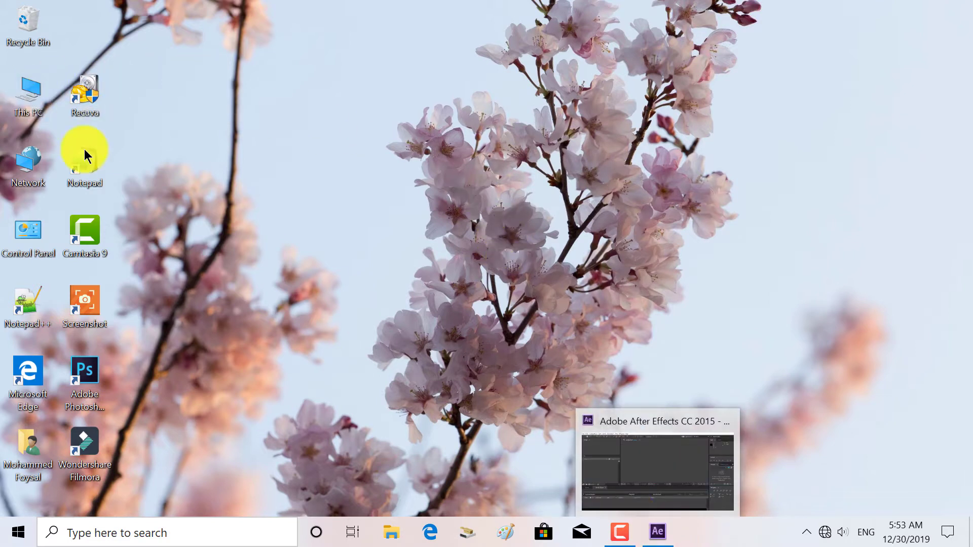
click(665, 540)
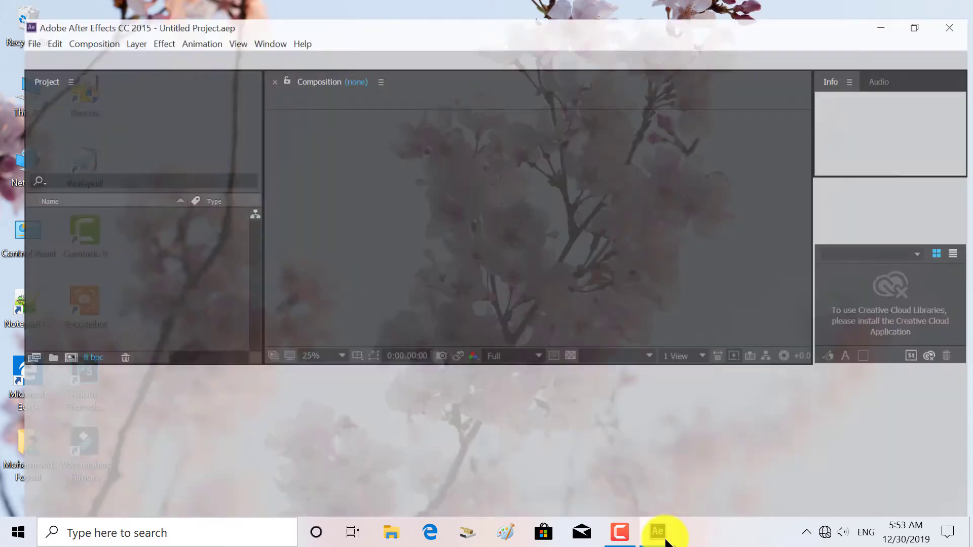
click(952, 9)
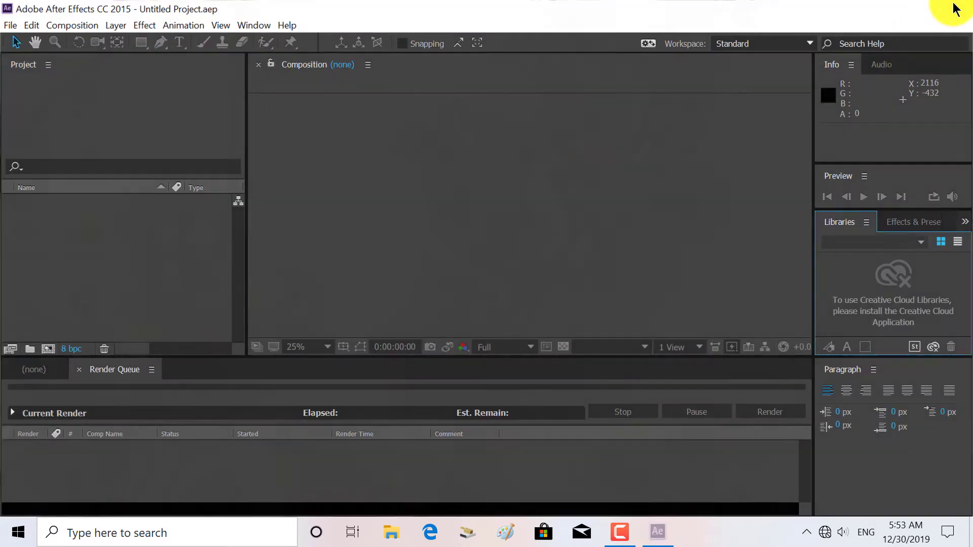
Step: Open the file location of the Adobe After Effects CC 2015 Start Menu shortcut
right_click(540, 141)
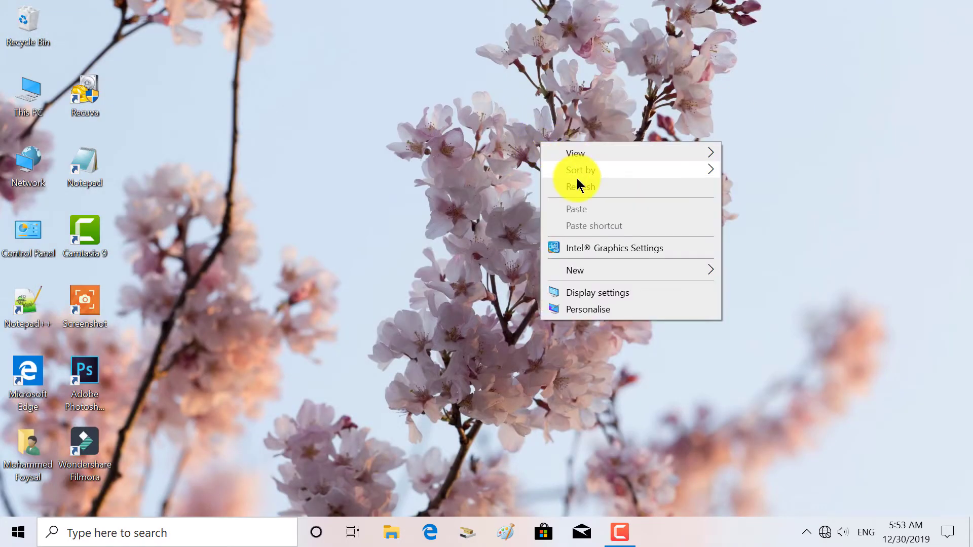
click(575, 184)
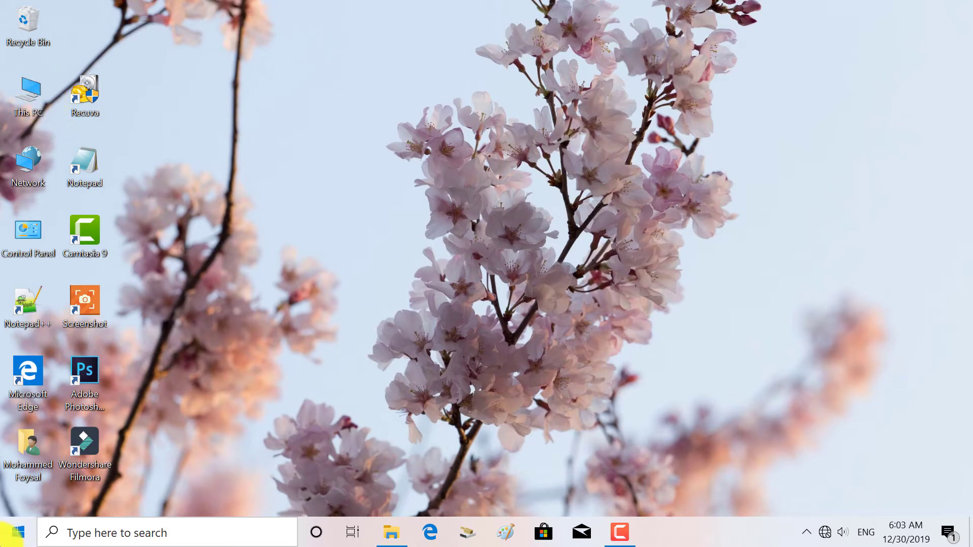
click(14, 534)
click(77, 162)
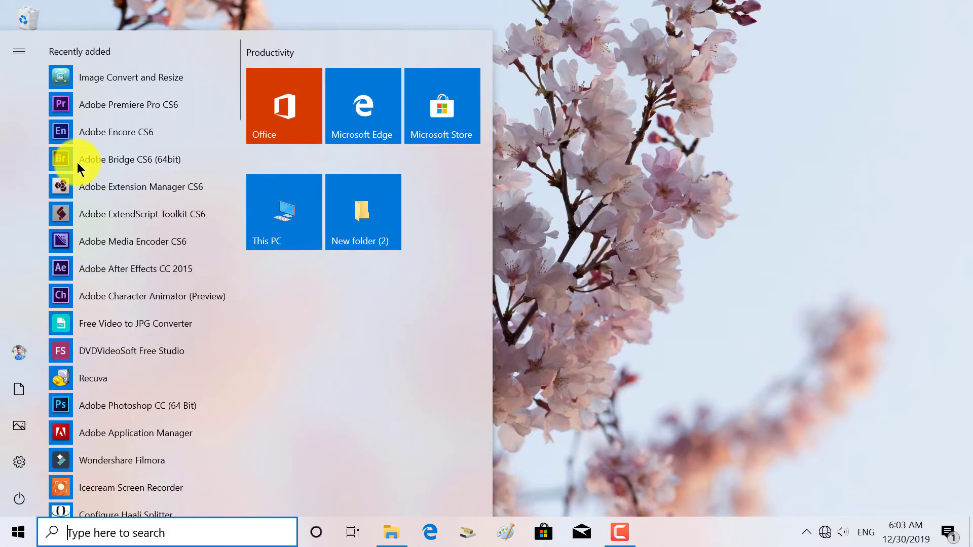
right_click(158, 263)
mouse_move(231, 36)
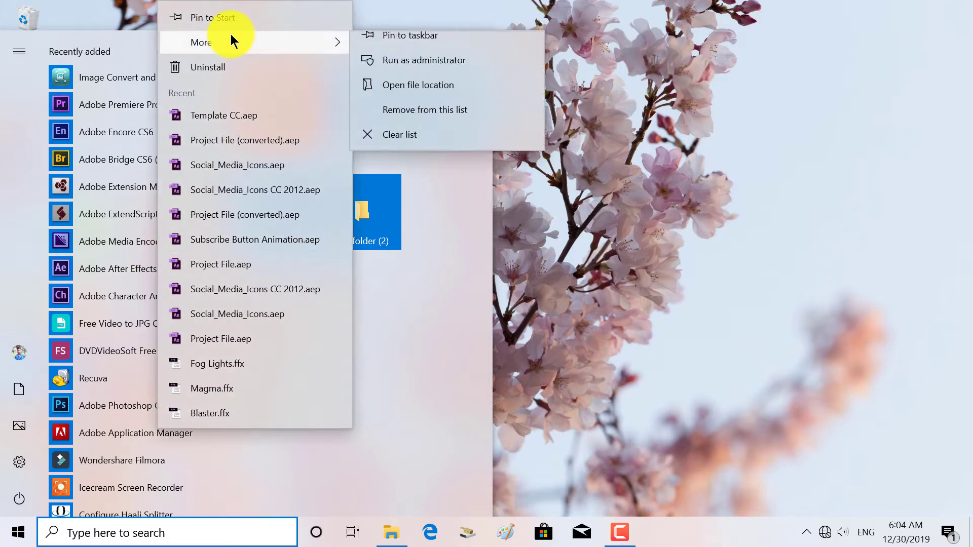
click(431, 95)
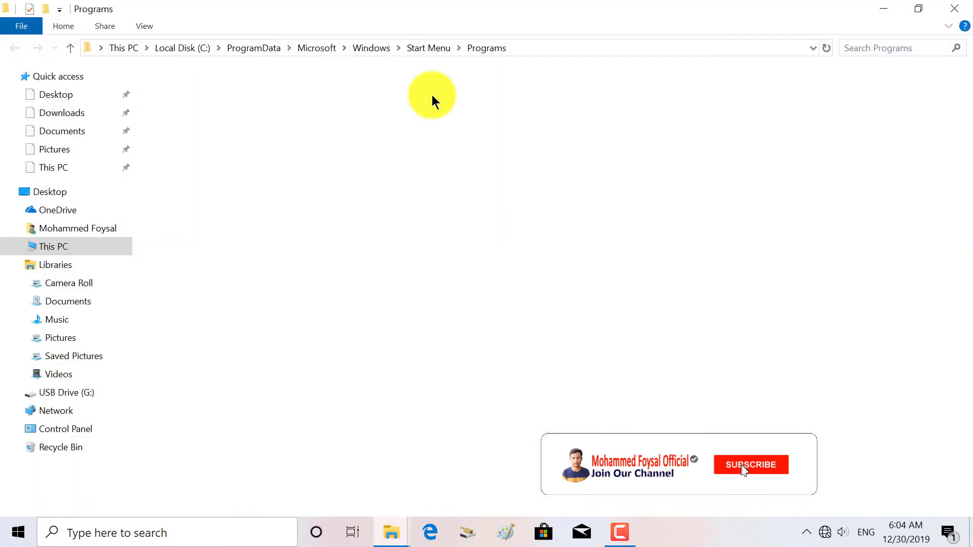
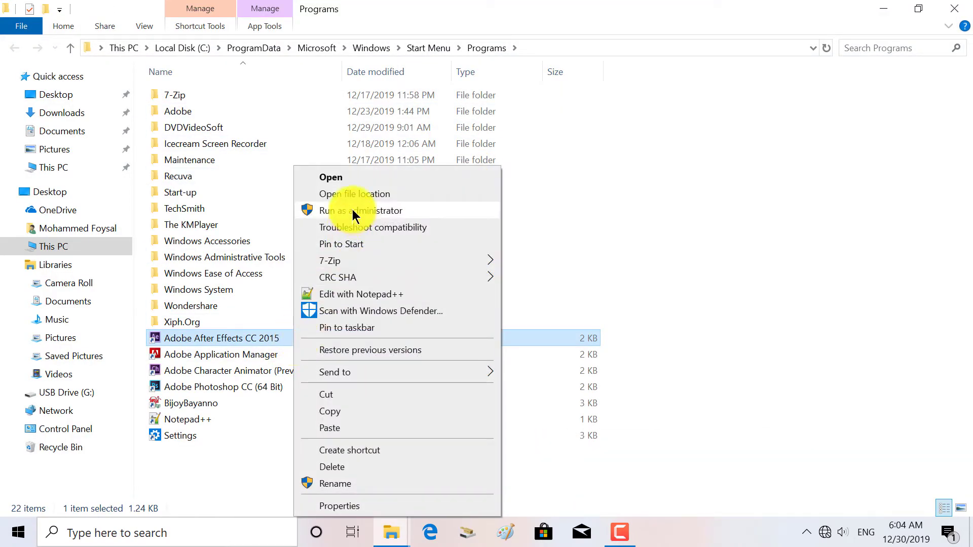
Step: Open the After Effects Support Files install folder and resize its window to show more columns
click(355, 193)
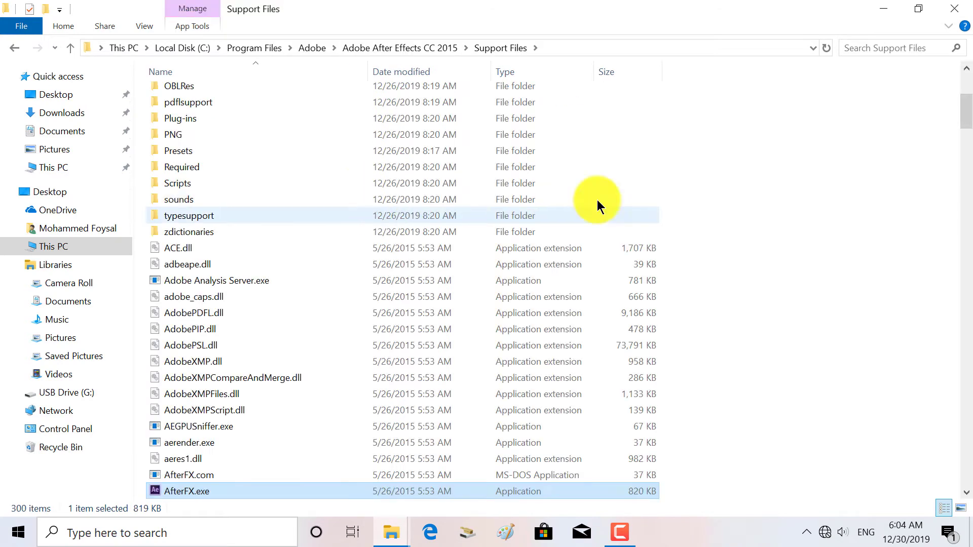
scroll(747, 223, down, 1)
scroll(735, 243, down, 4)
click(736, 243)
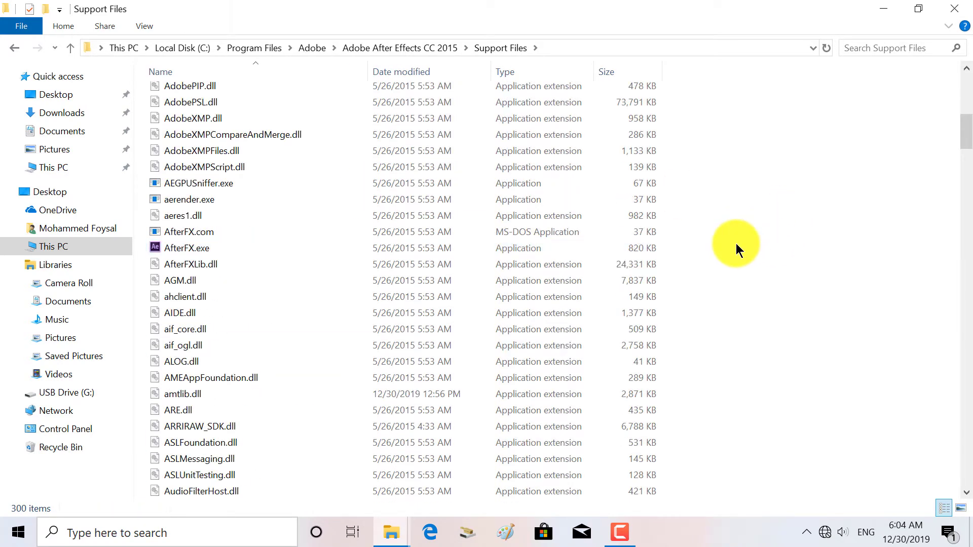
click(919, 9)
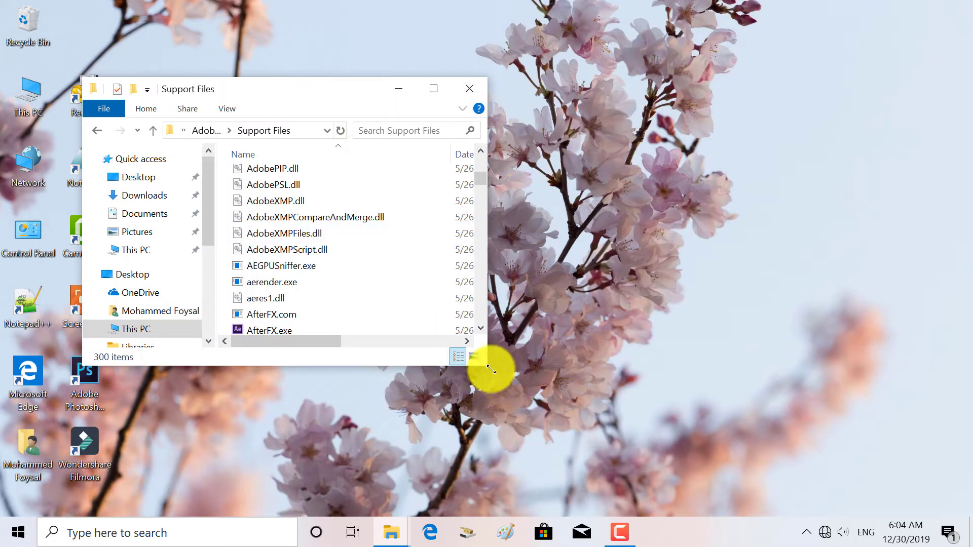
drag(490, 373, 705, 475)
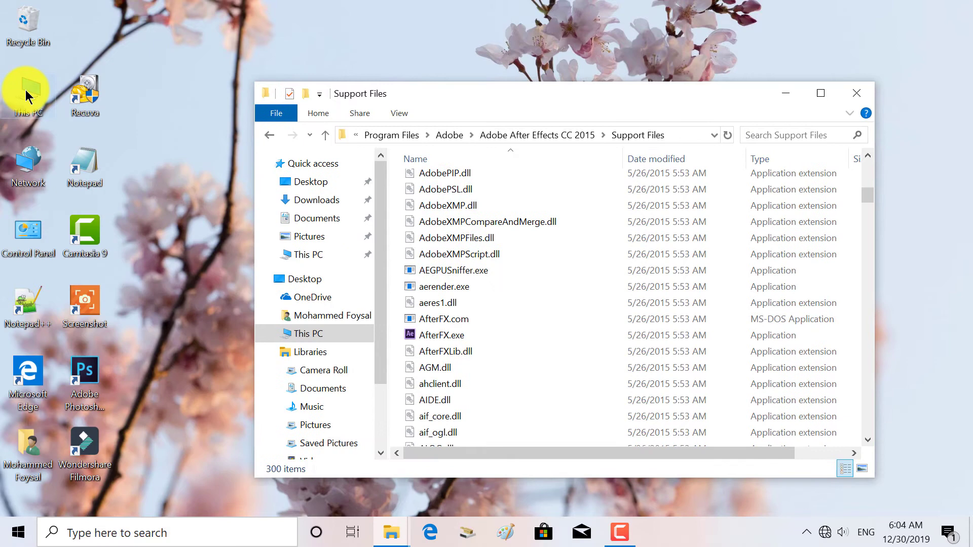
Step: Open a second This PC window beside Support Files and open Local Disk (D:)
double_click(27, 94)
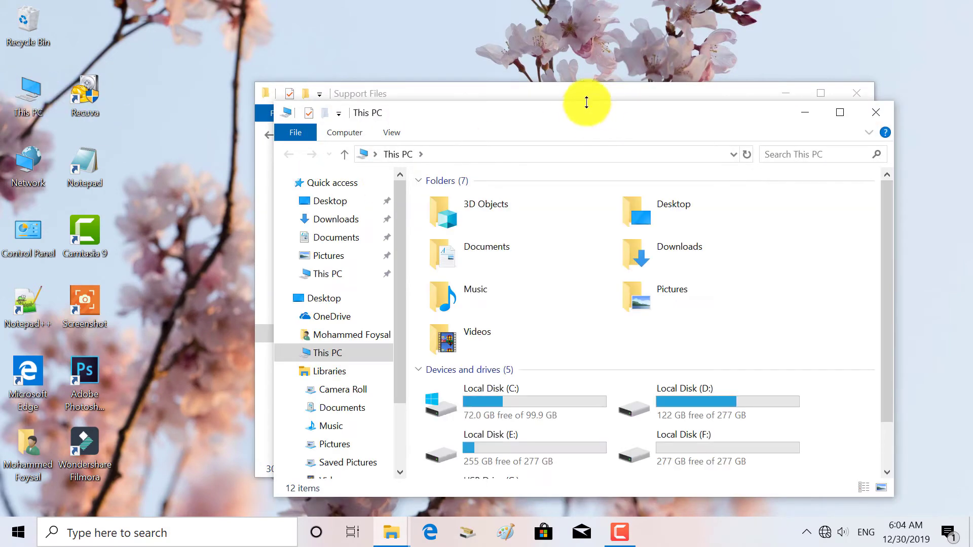
drag(554, 99, 357, 111)
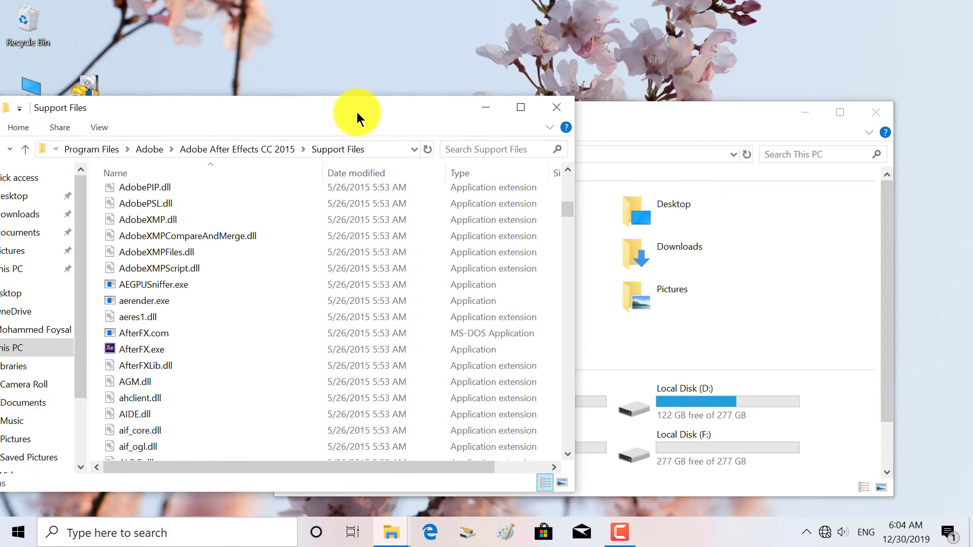
drag(698, 124, 739, 77)
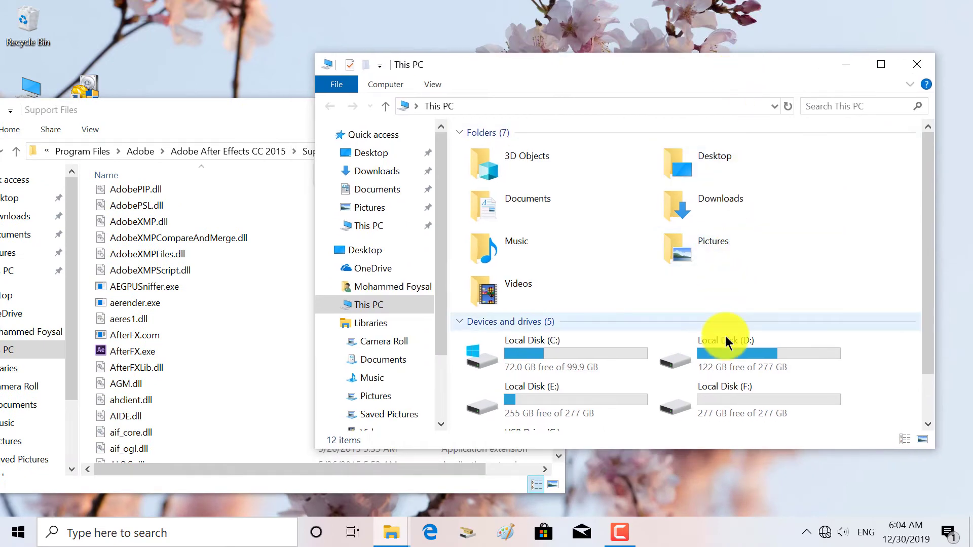
click(727, 343)
double_click(726, 342)
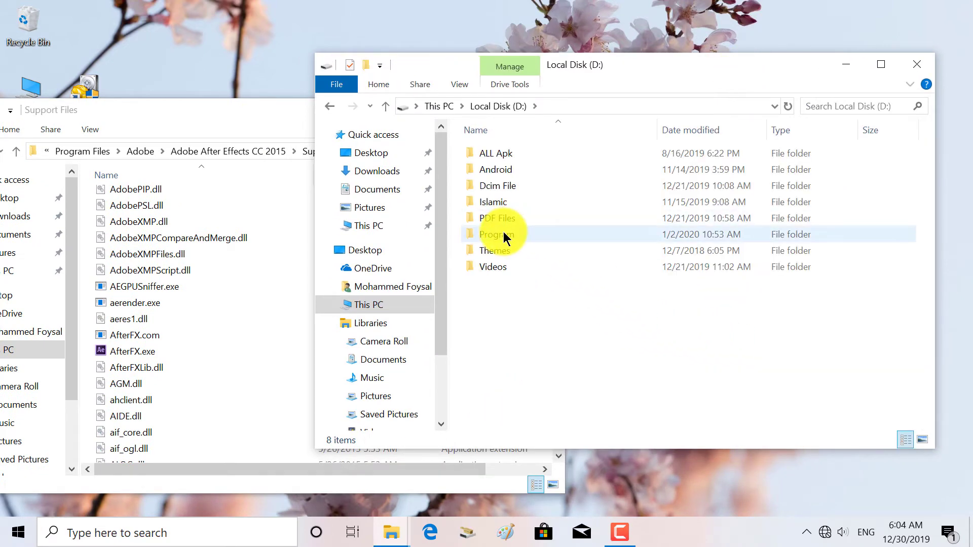
Step: Open the Program folder on D: and then the Adobe_After_Effects_CC_2015_v13.5 folder
double_click(504, 236)
scroll(577, 273, down, 2)
scroll(562, 294, down, 1)
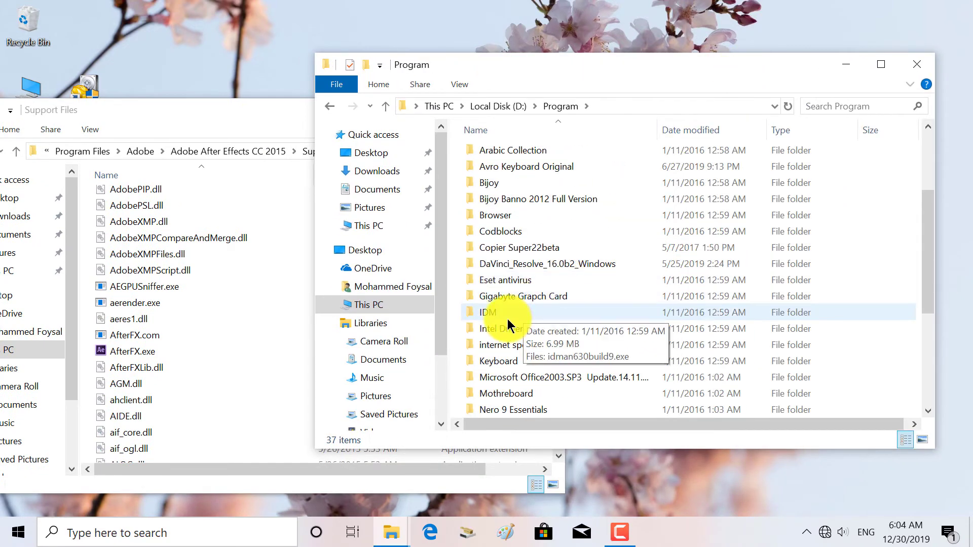
scroll(512, 254, up, 3)
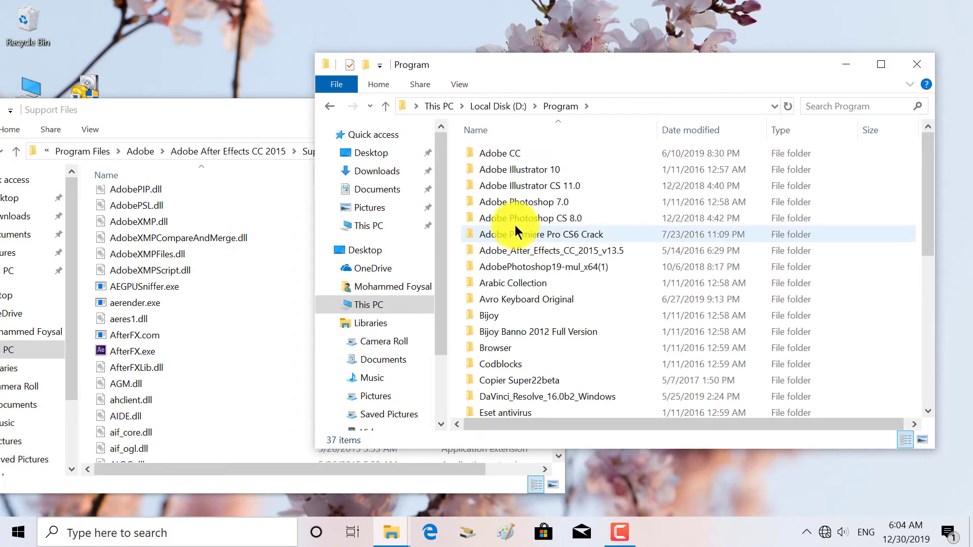
double_click(595, 255)
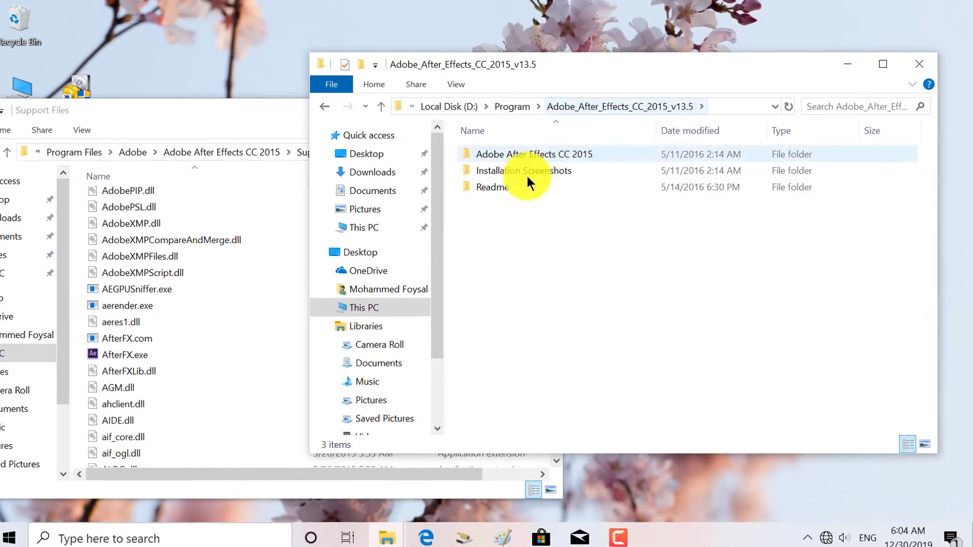
Step: Copy amtlib.dll from the Readme folder
double_click(480, 189)
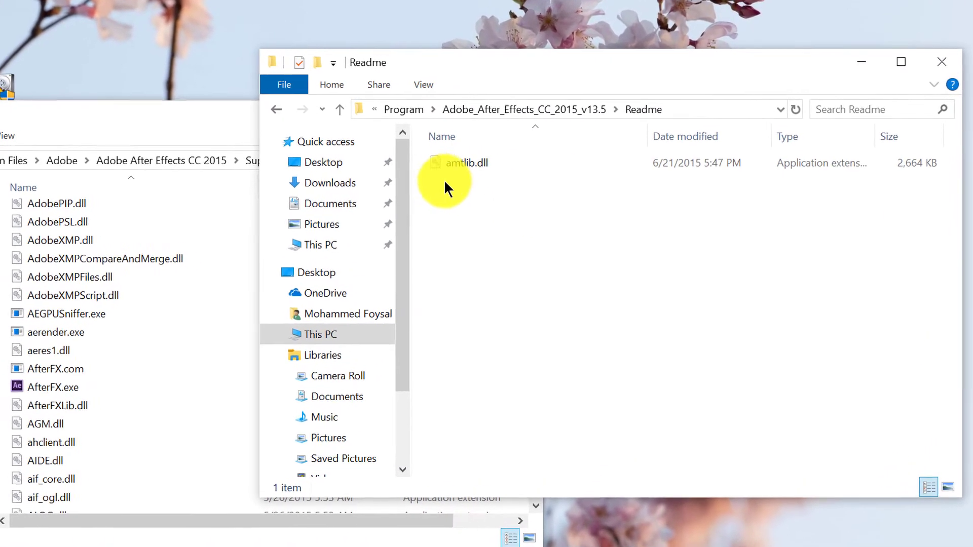
click(473, 163)
right_click(490, 163)
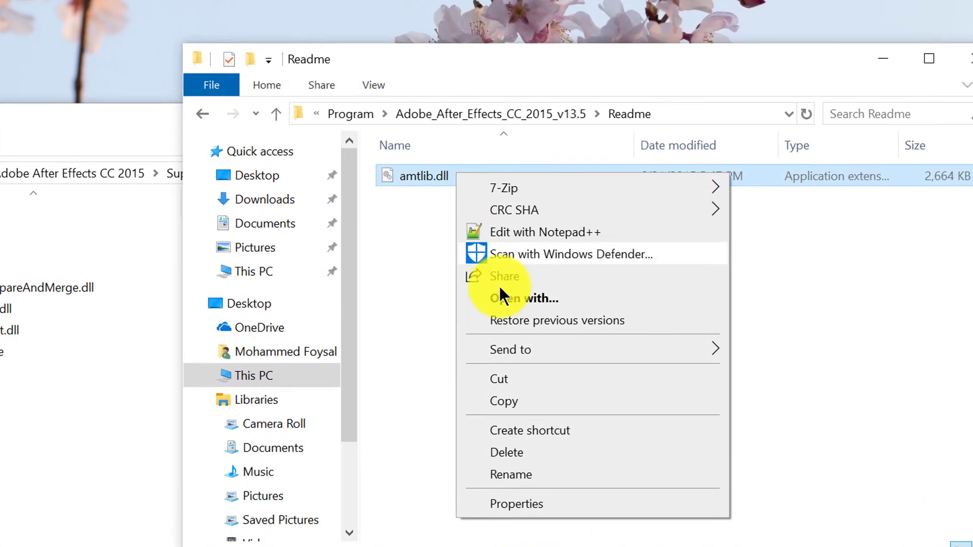
click(501, 403)
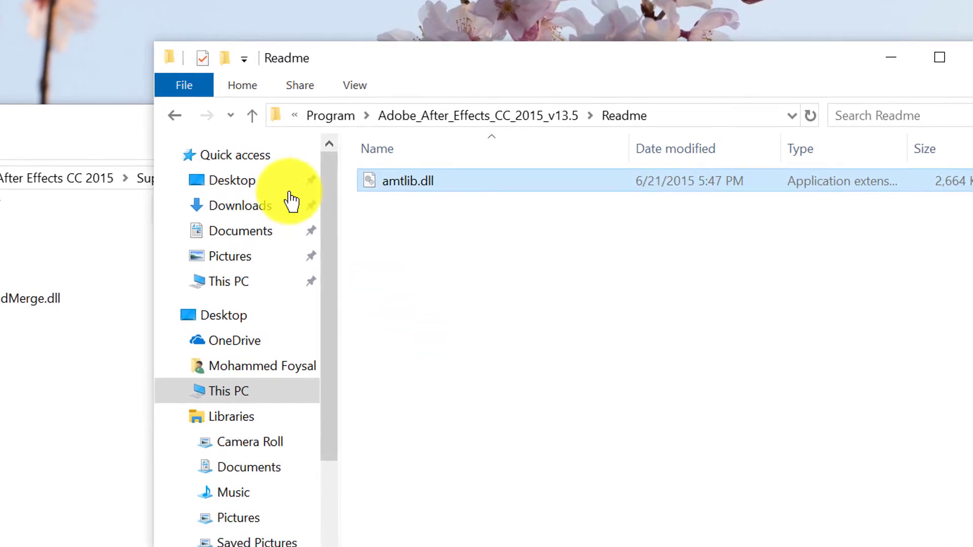
Step: Paste amtlib.dll into Support Files, replacing the existing file with administrator permission
click(348, 98)
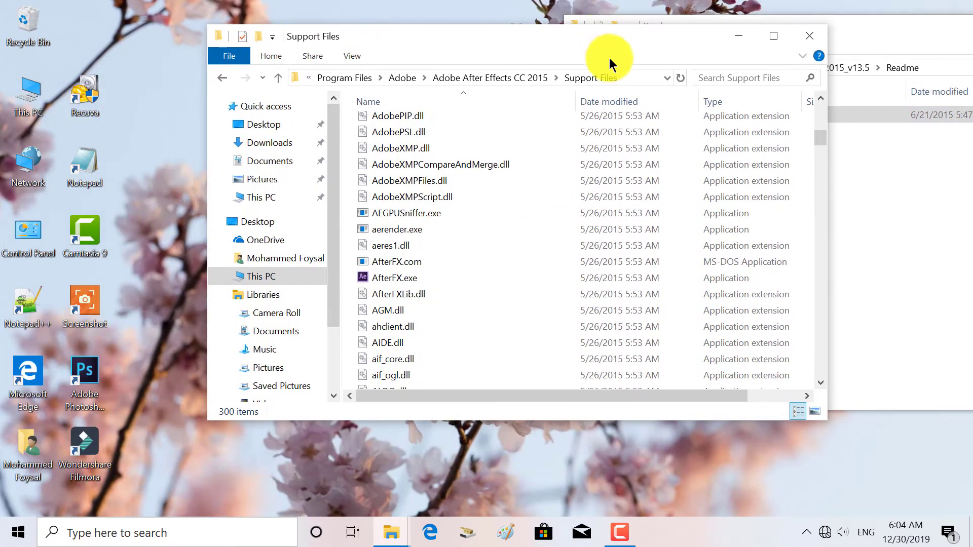
scroll(603, 223, down, 2)
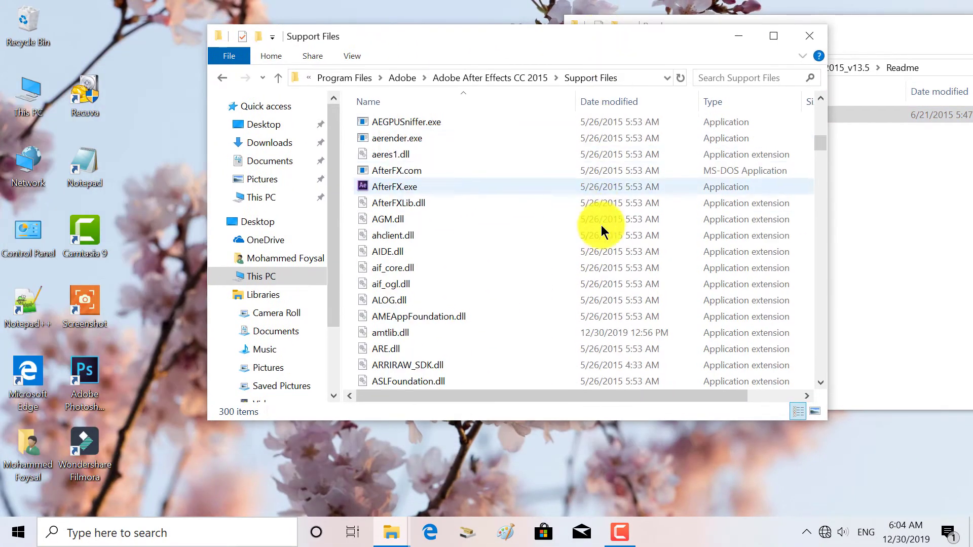
scroll(603, 224, down, 4)
click(781, 31)
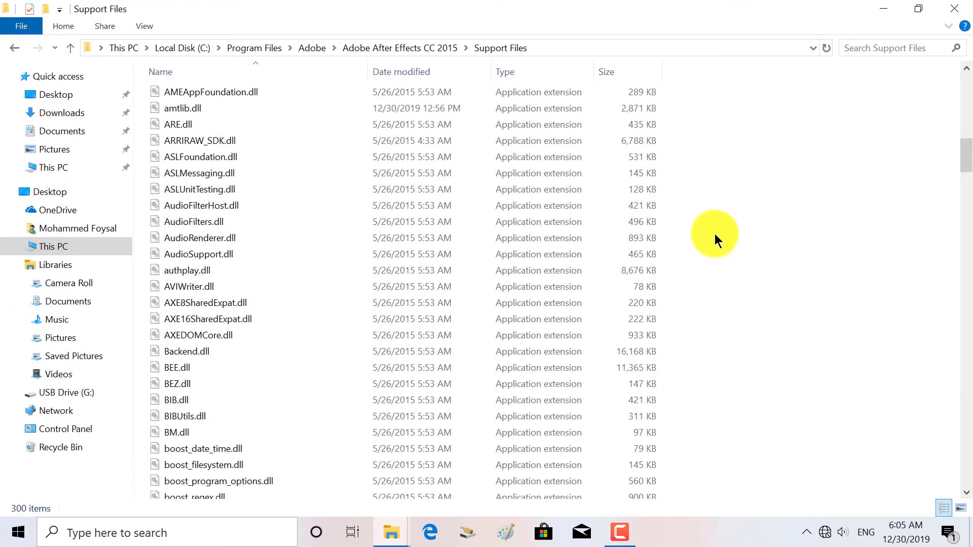
right_click(710, 232)
click(759, 337)
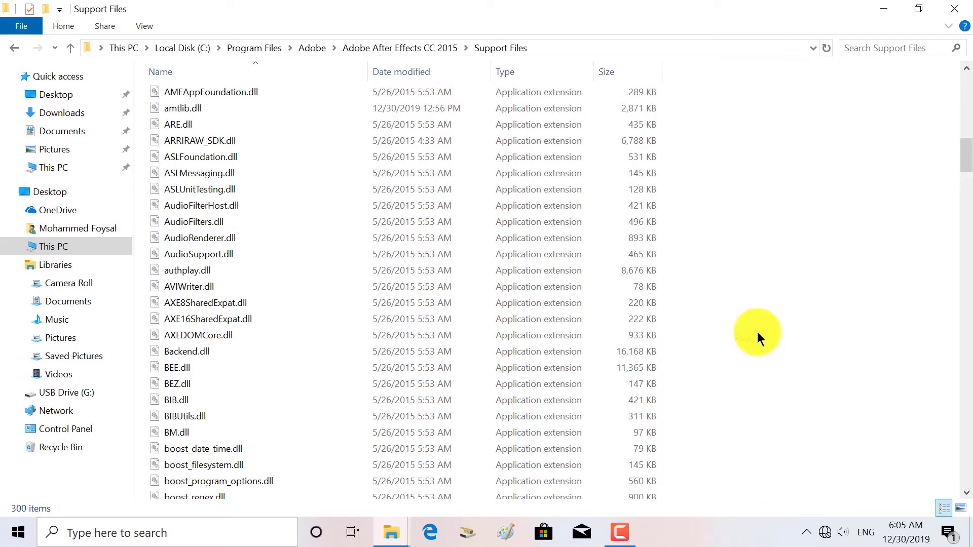
drag(472, 137, 613, 111)
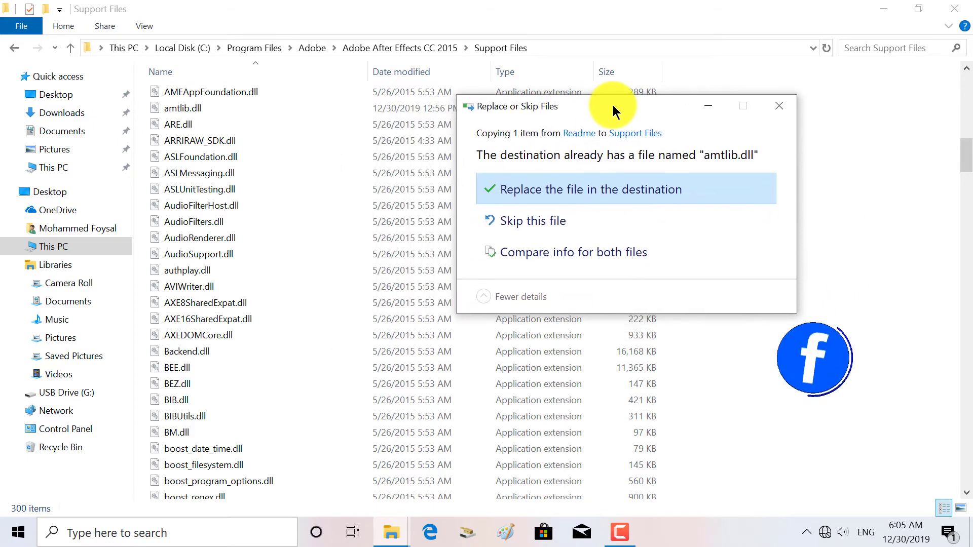
click(538, 186)
click(597, 189)
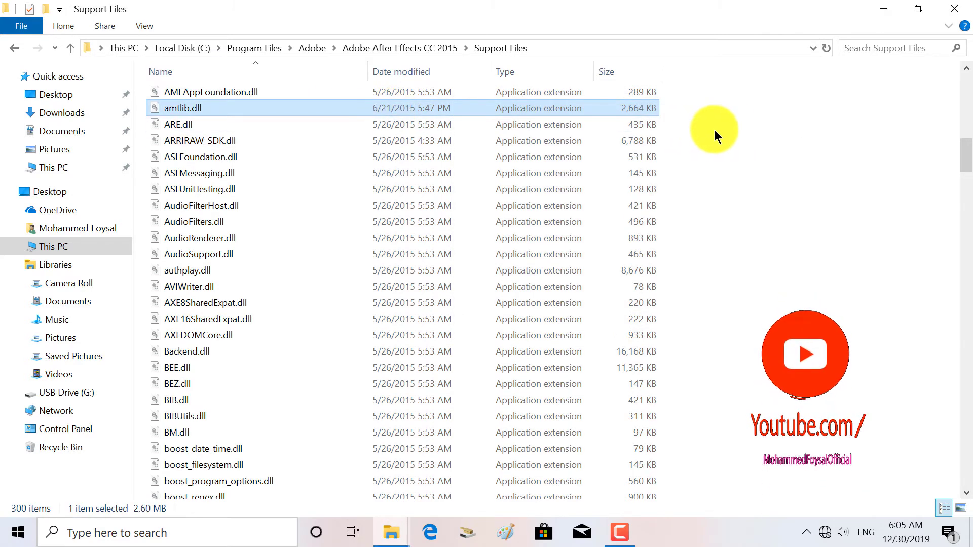
Step: Minimize the Support Files window and close the Readme window
click(739, 132)
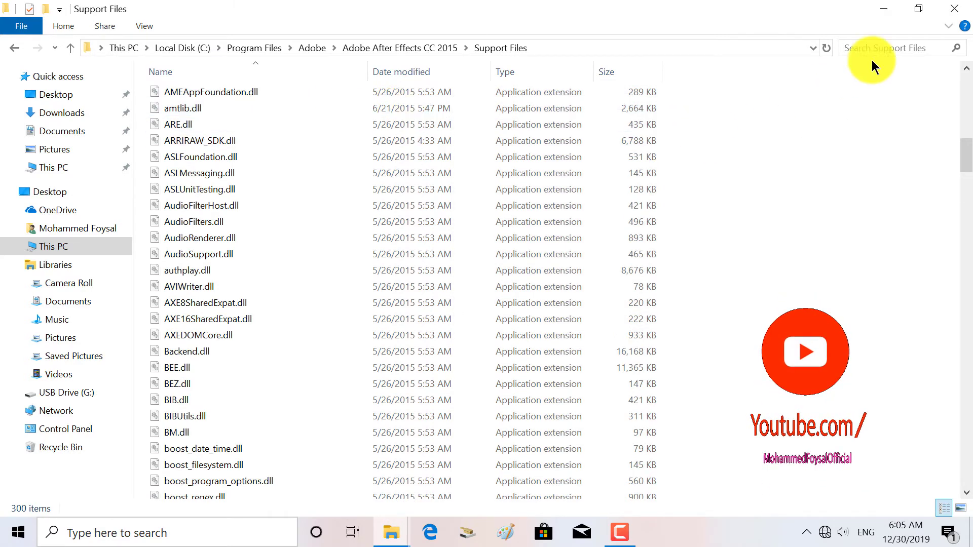
click(881, 7)
drag(852, 23, 533, 68)
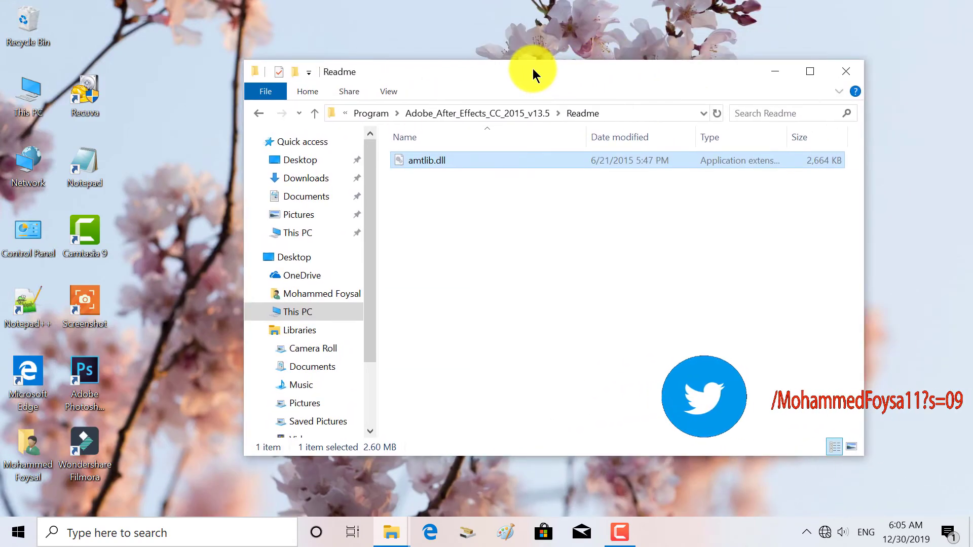
click(849, 66)
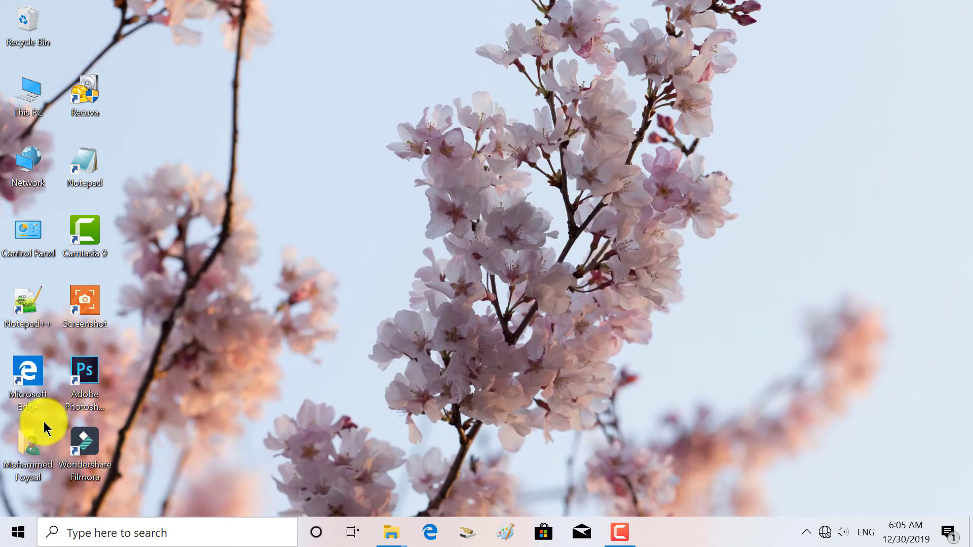
Step: Launch Adobe After Effects CC 2015 from the Start menu's Recently added list
click(2, 536)
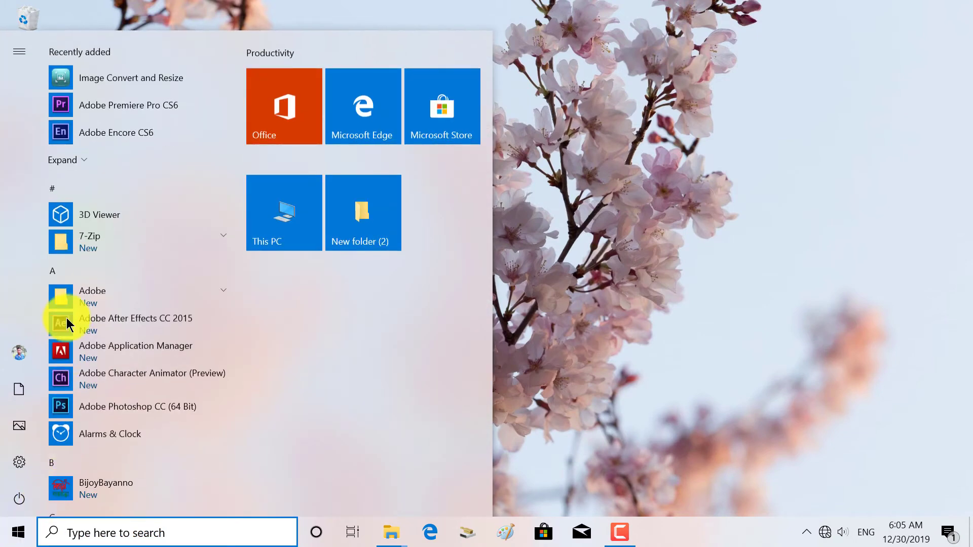
click(81, 159)
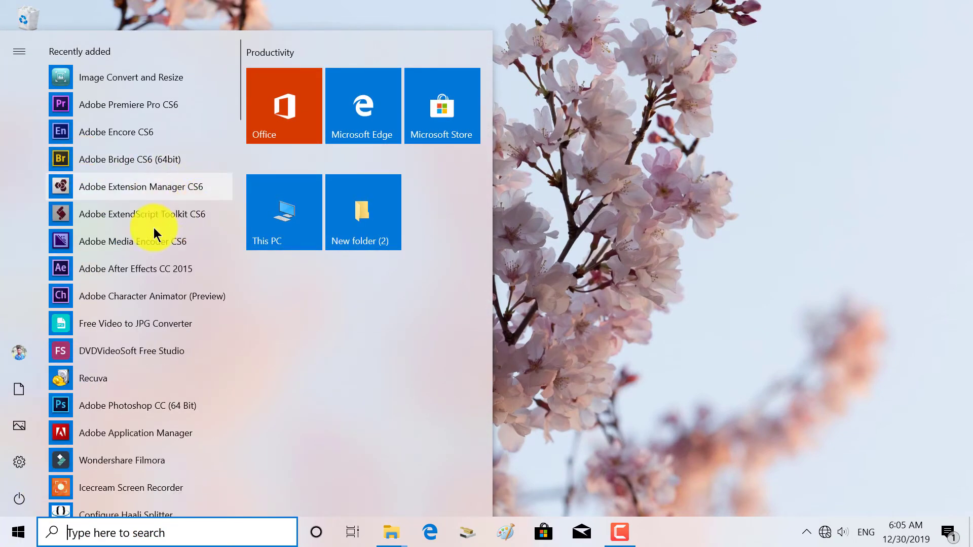
click(150, 271)
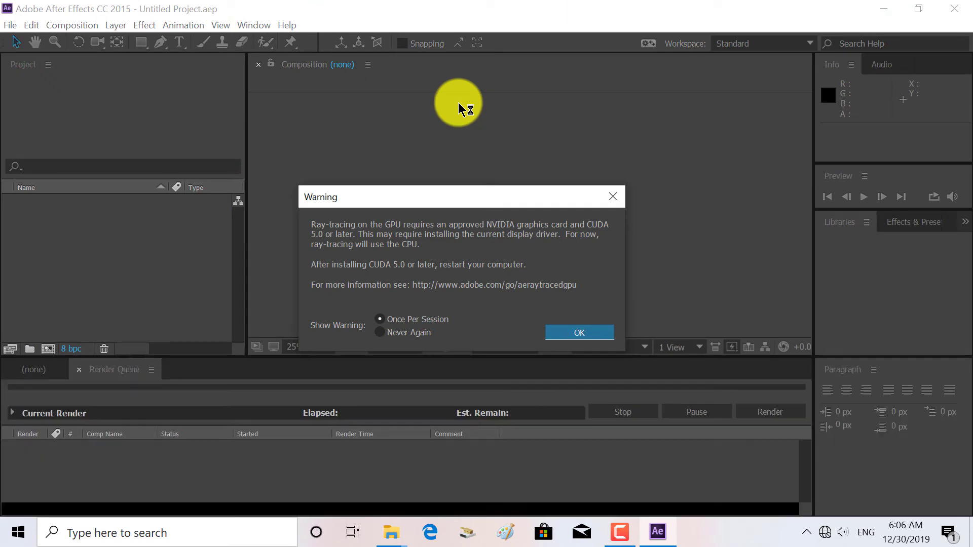
Step: Dismiss the GPU ray-tracing and QuickTime warnings and close the Welcome screen
click(591, 332)
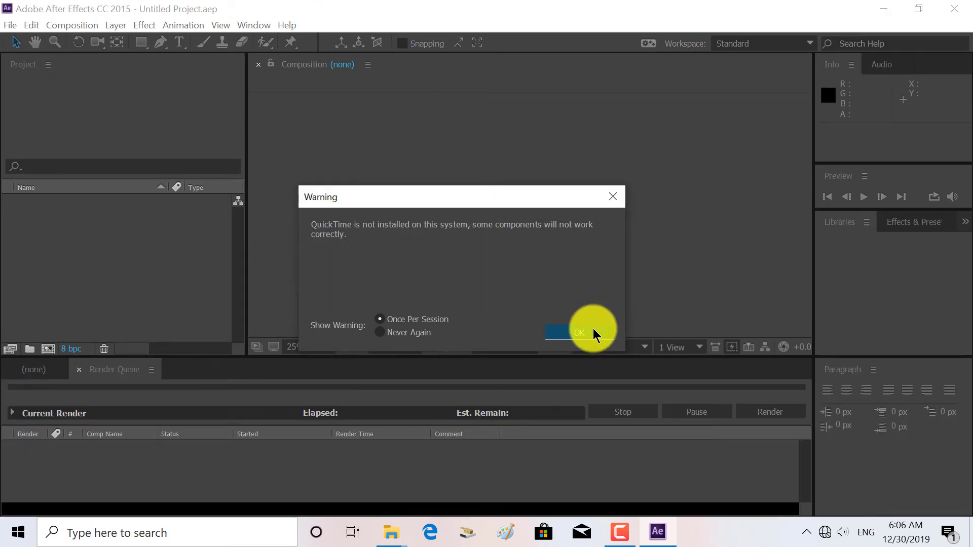
click(593, 333)
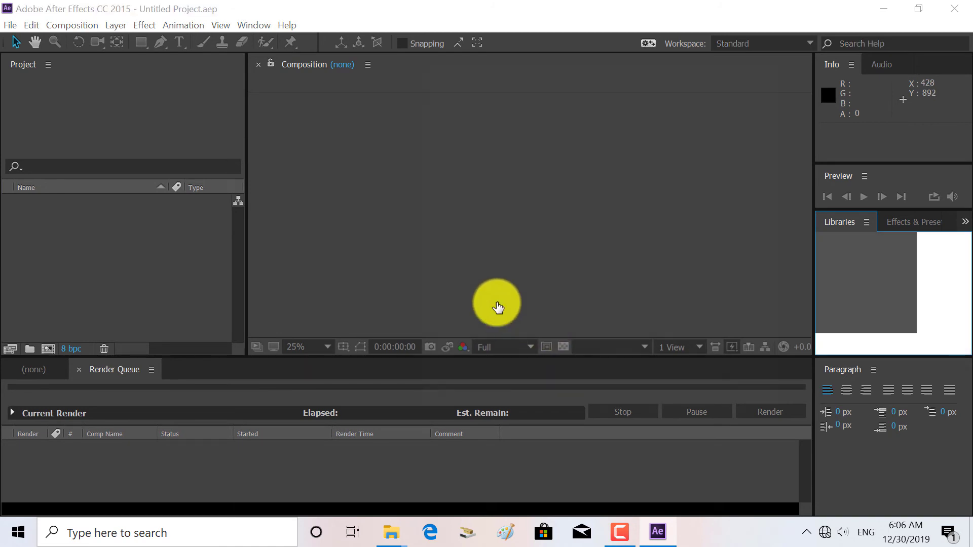
click(738, 399)
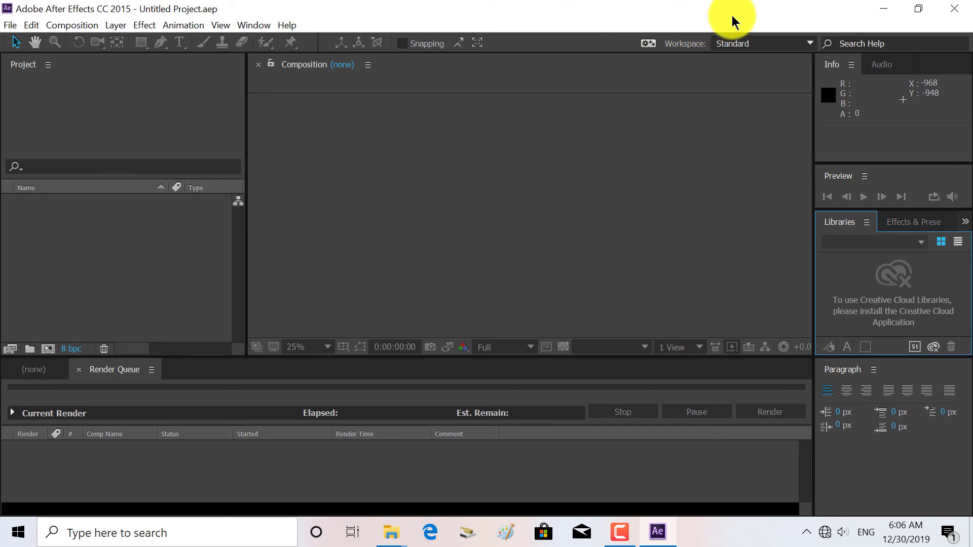
Step: Minimize After Effects, refresh the desktop, then restore the After Effects window
click(891, 6)
right_click(614, 91)
click(637, 132)
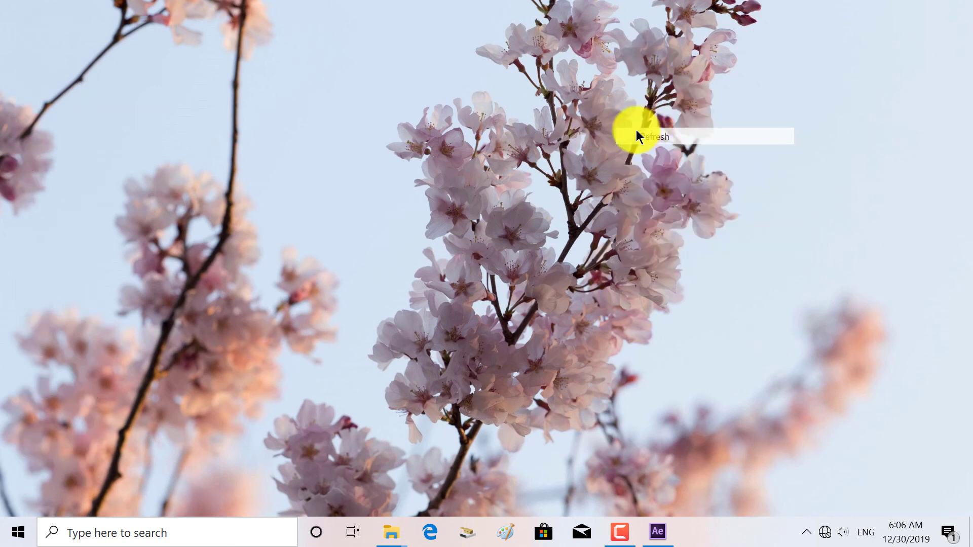
click(658, 538)
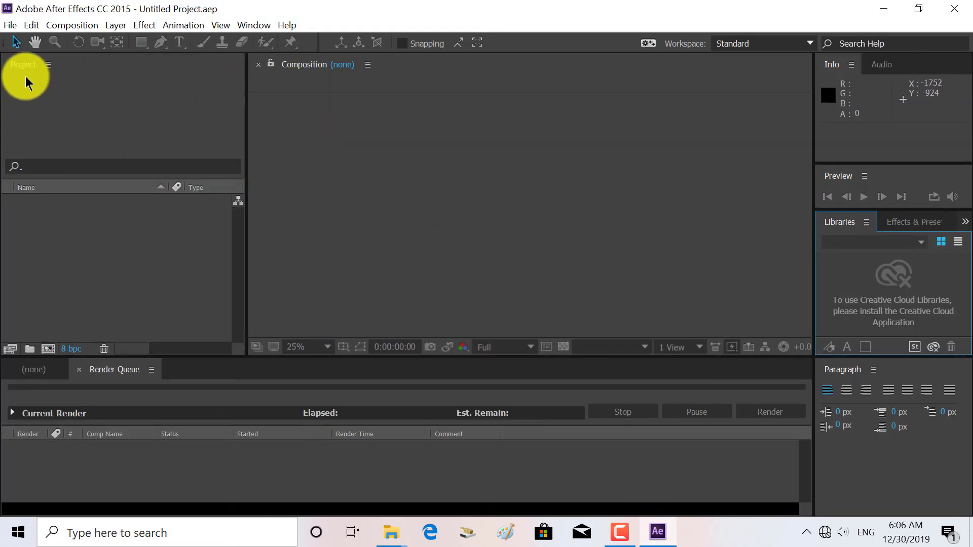
Step: Look through the File and Edit menus, then close the Render Queue panel
click(10, 25)
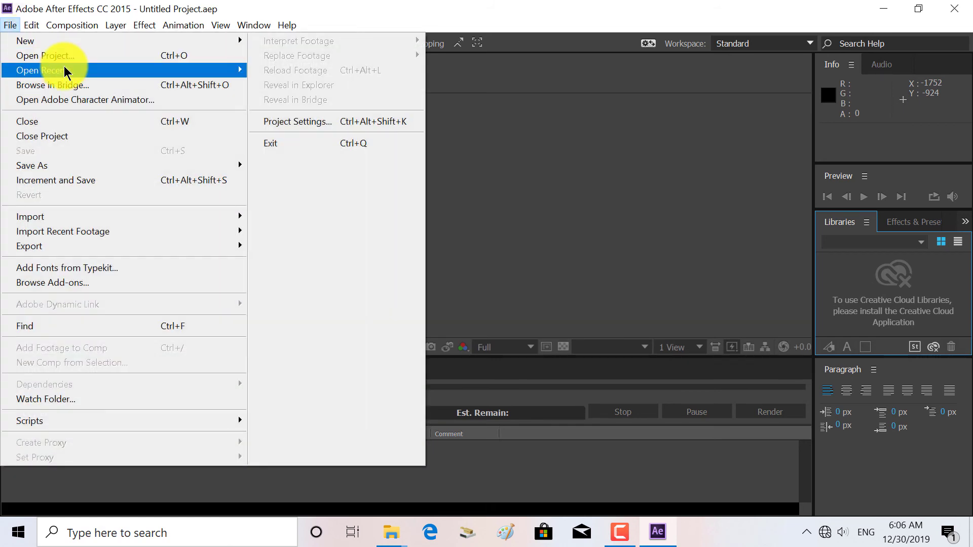
click(488, 238)
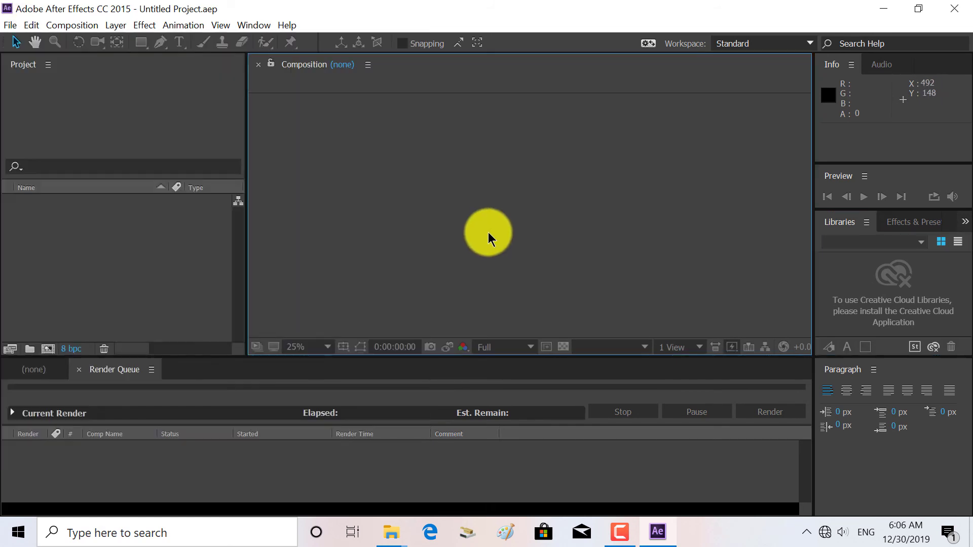
click(32, 25)
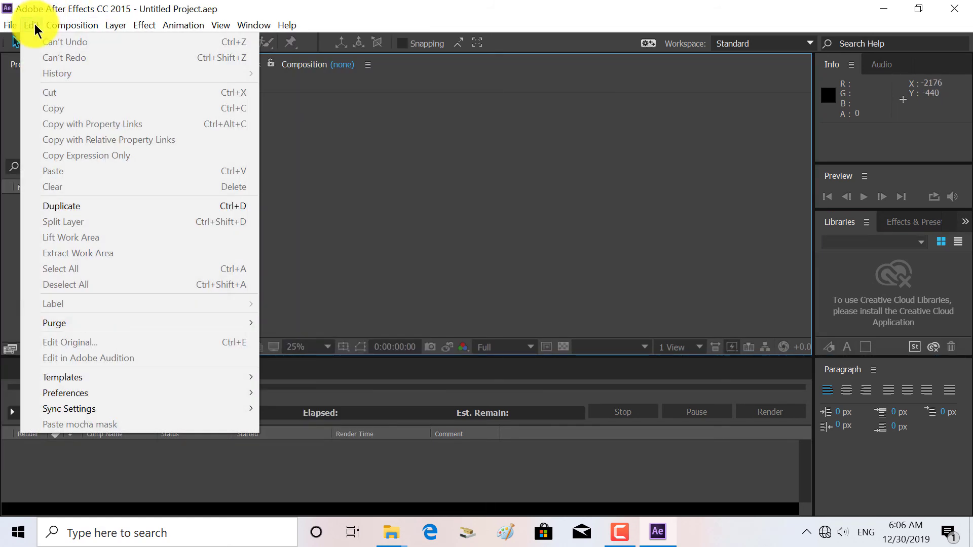
click(398, 190)
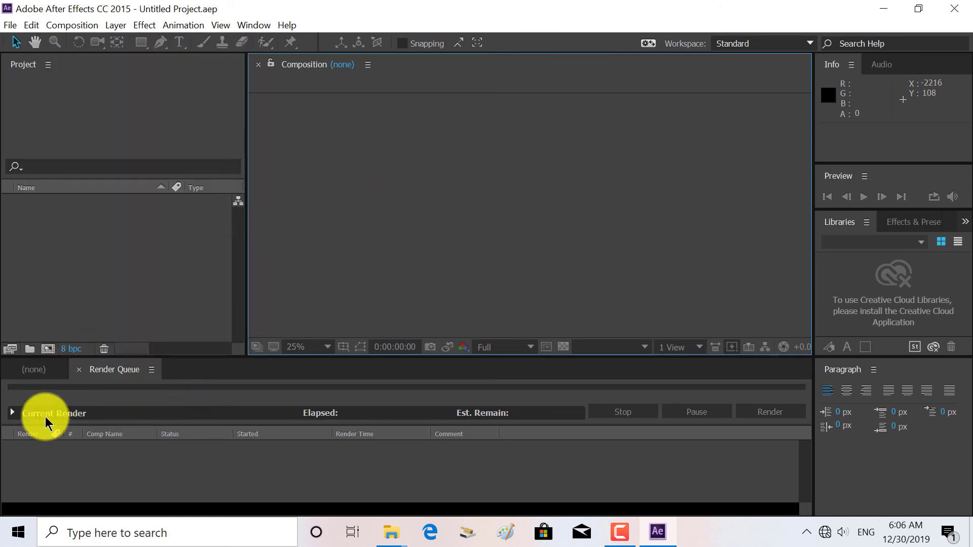
click(38, 370)
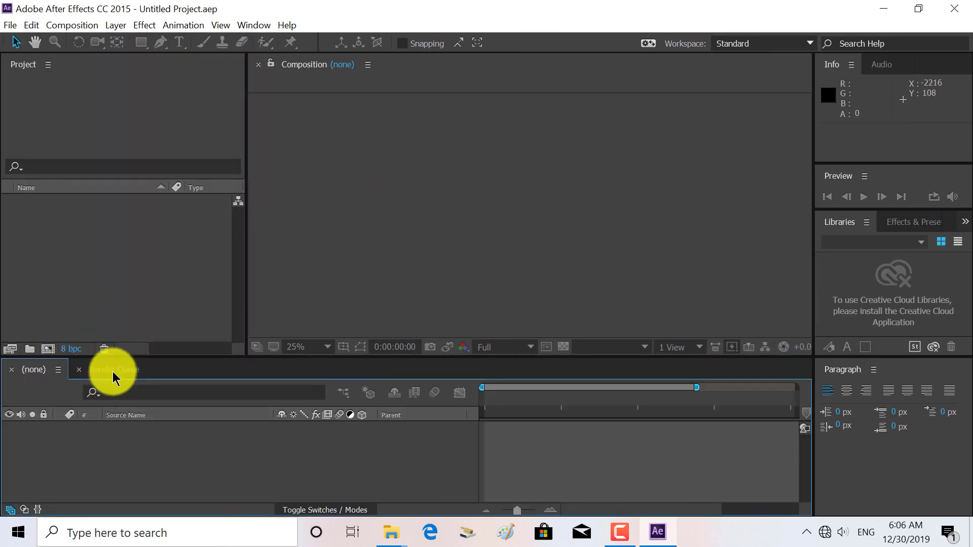
click(79, 371)
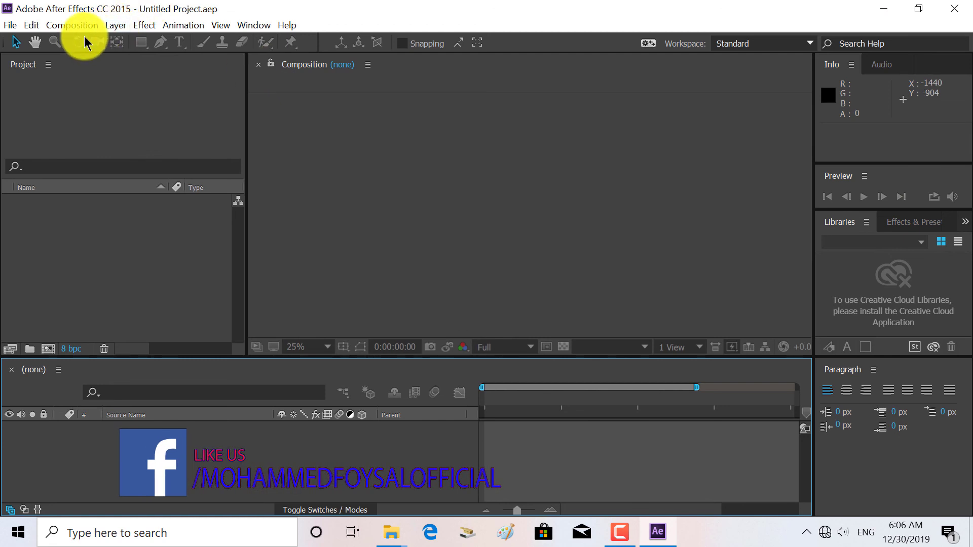
Step: Look through the Composition and Animation menus without choosing anything
click(74, 25)
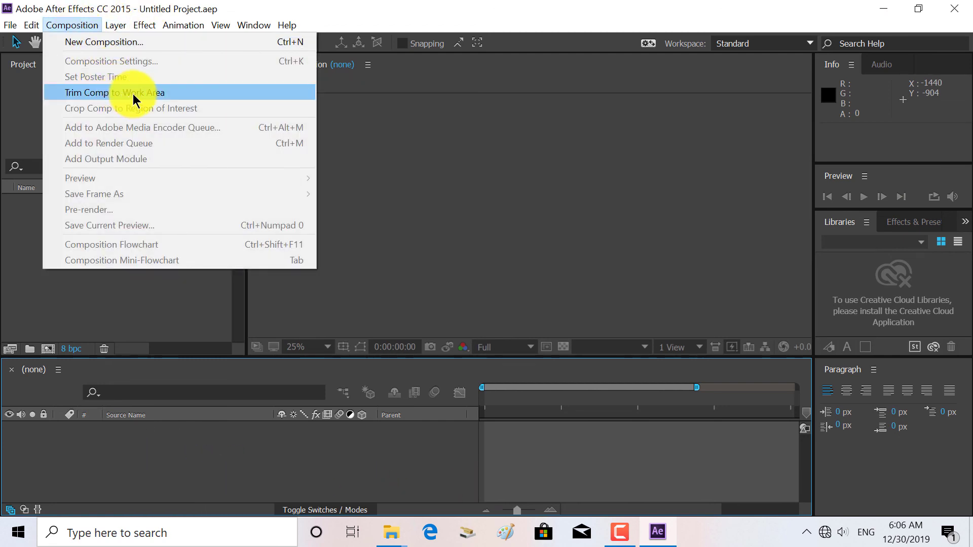
click(419, 129)
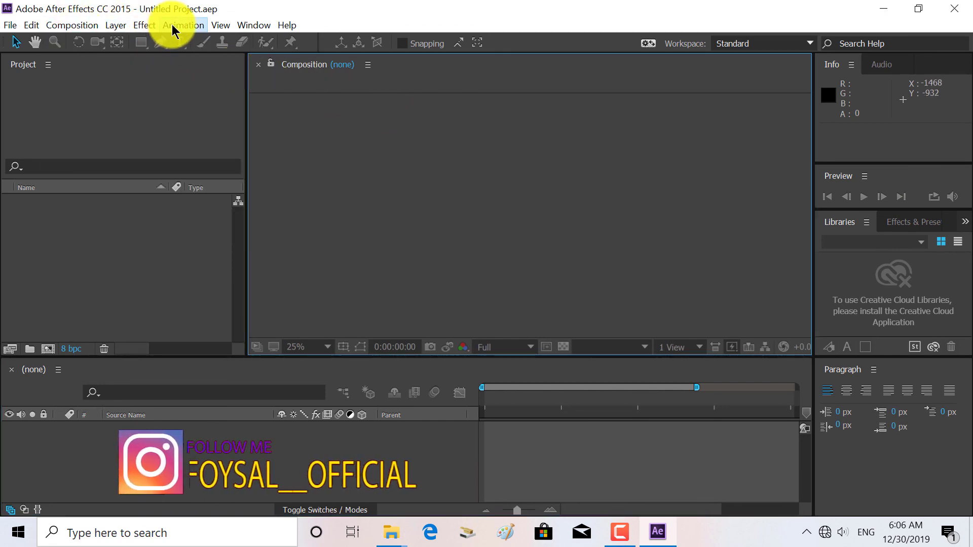
click(172, 25)
click(562, 205)
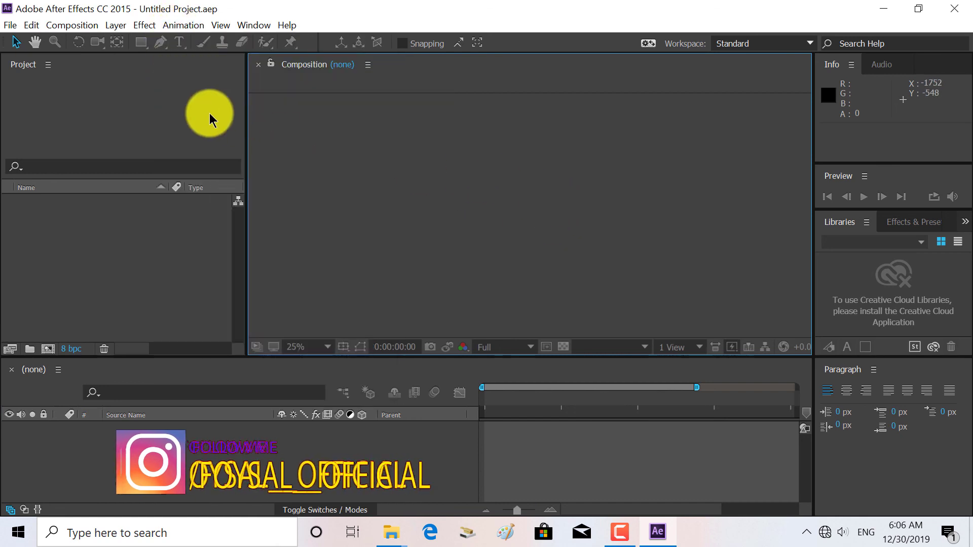
click(885, 10)
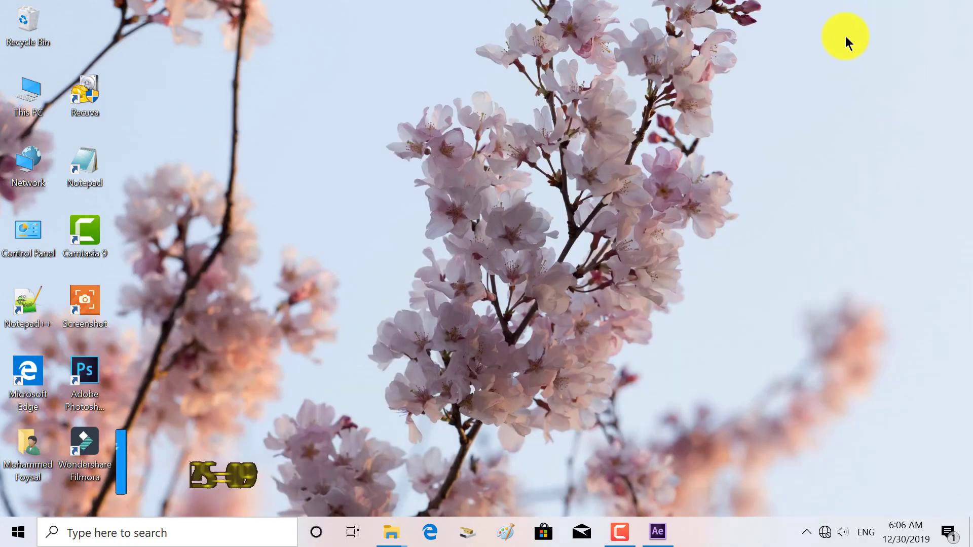
right_click(593, 96)
click(634, 135)
right_click(574, 111)
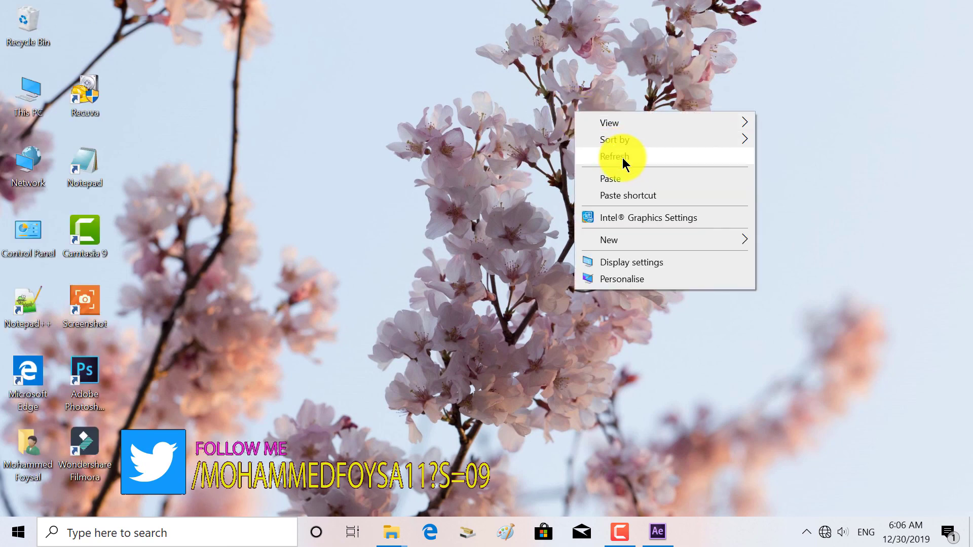
click(623, 157)
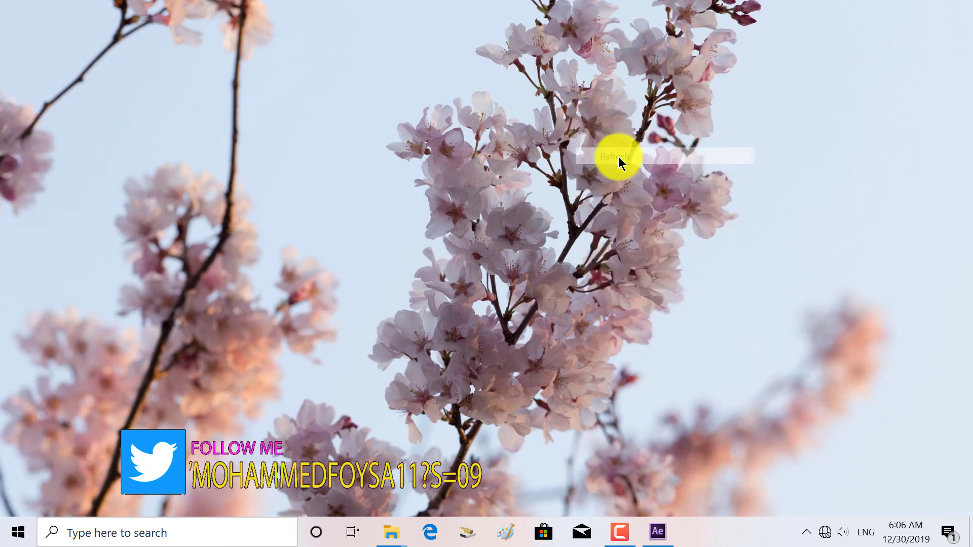
right_click(500, 184)
click(533, 223)
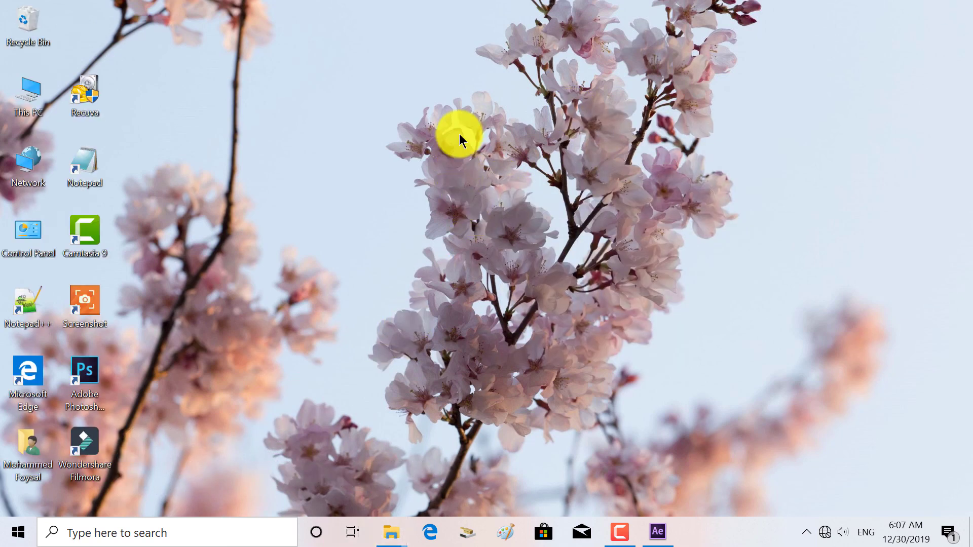